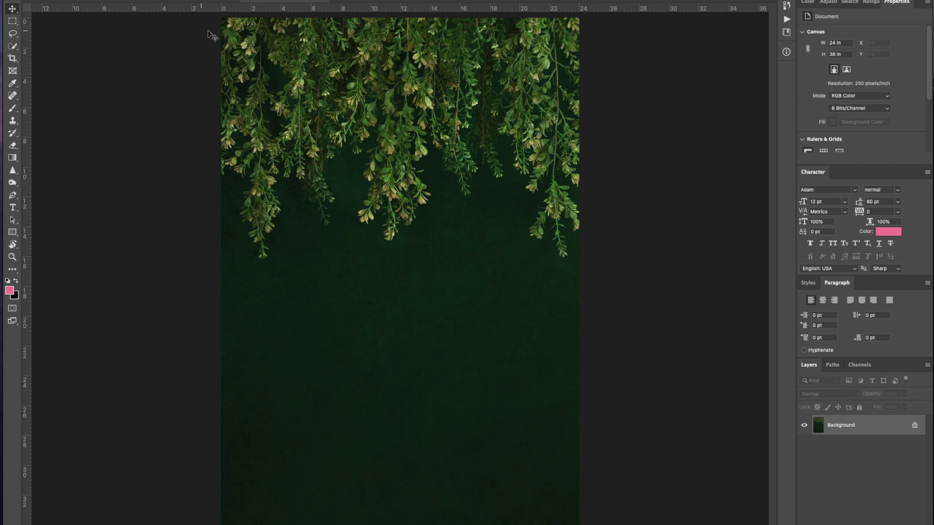
# Step: Look over the green and yellow floral backdrop documents, and bring up the portrait of the girl
pyautogui.click(197, 1)
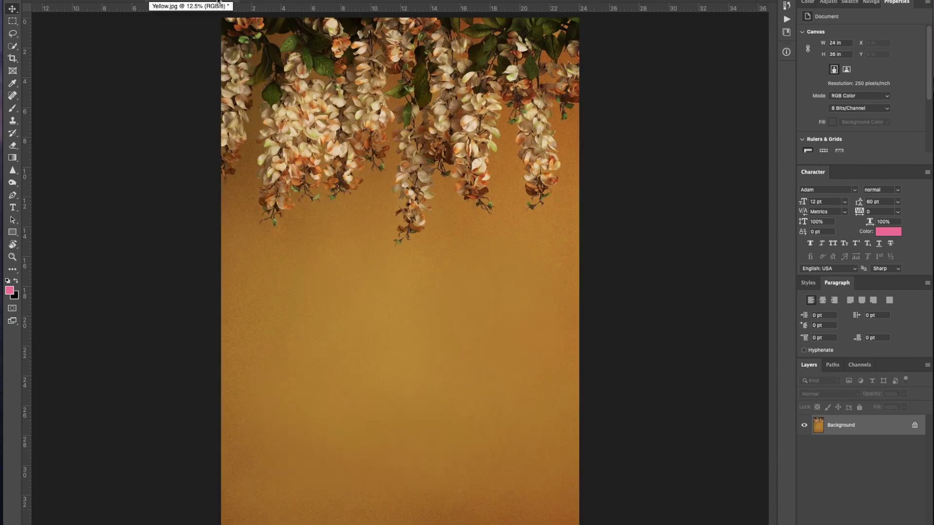
pyautogui.hotkey('ctrl', 'Tab')
pyautogui.hotkey('ctrl', 'Tab')
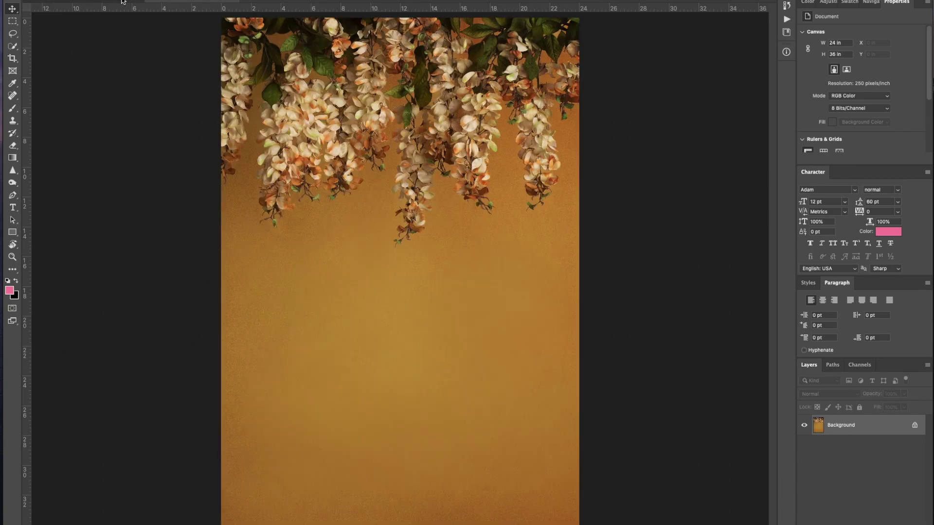
pyautogui.click(123, 1)
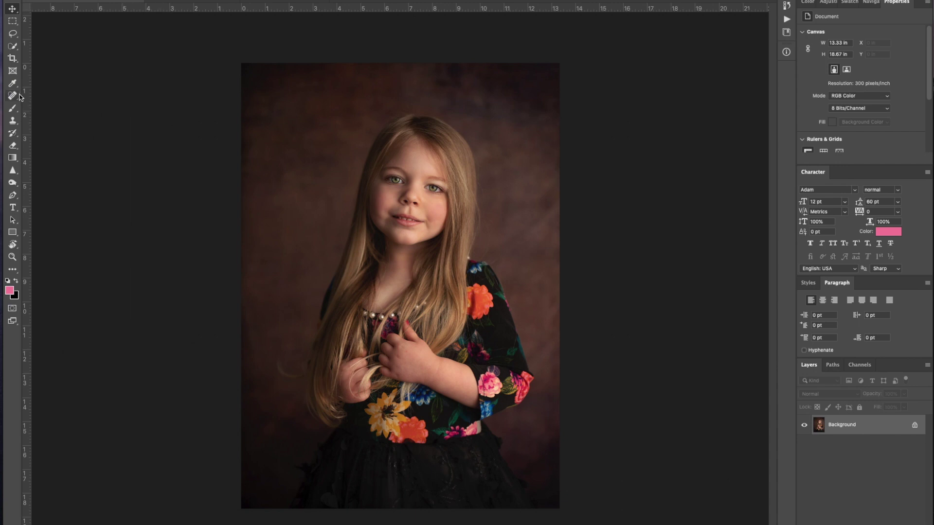
# Step: Select the girl with the Quick Selection Tool, extending the selection around the lower ends of her long hair
pyautogui.click(12, 48)
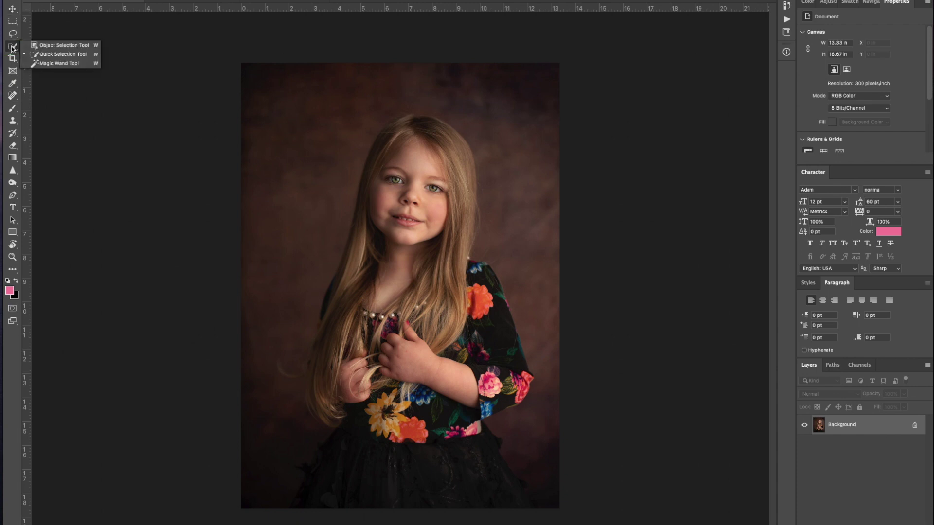
pyautogui.click(64, 55)
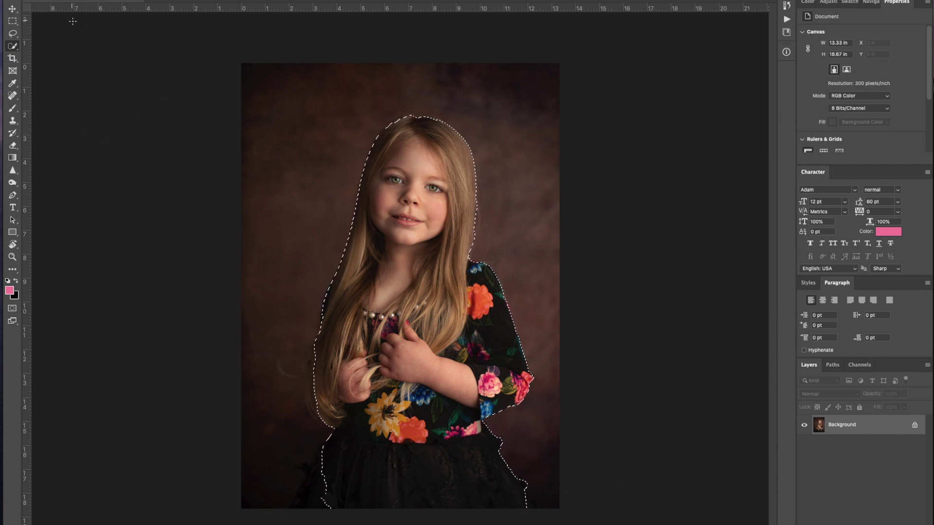
pyautogui.hotkey('ctrl', '+')
pyautogui.hotkey('ctrl', '+')
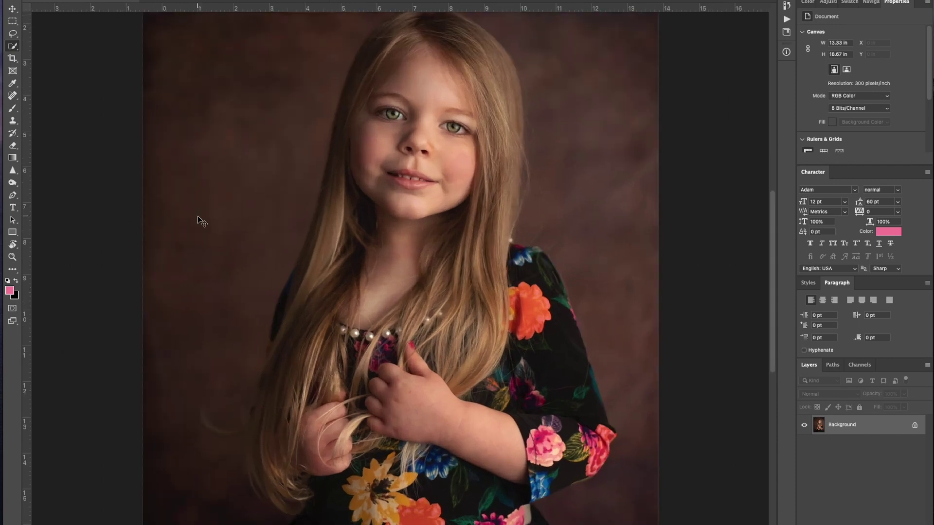
pyautogui.scroll(5, 528, 314)
pyautogui.scroll(-2, 526, 48)
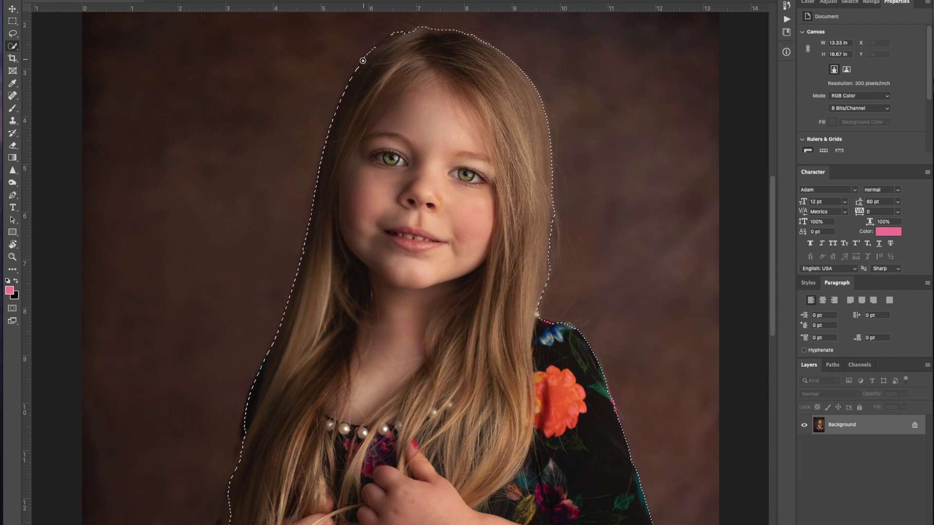
pyautogui.scroll(-4, 384, 133)
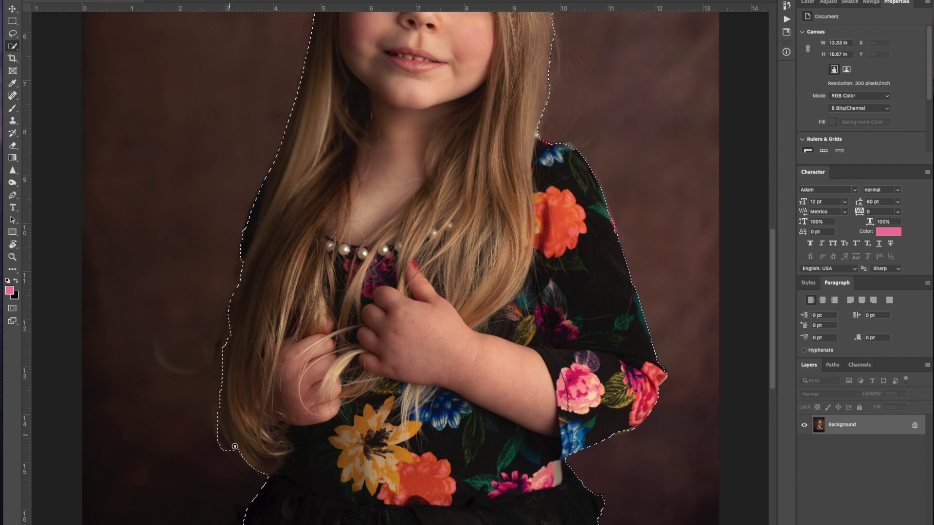
pyautogui.moveTo(226, 428); pyautogui.dragTo(220, 369)
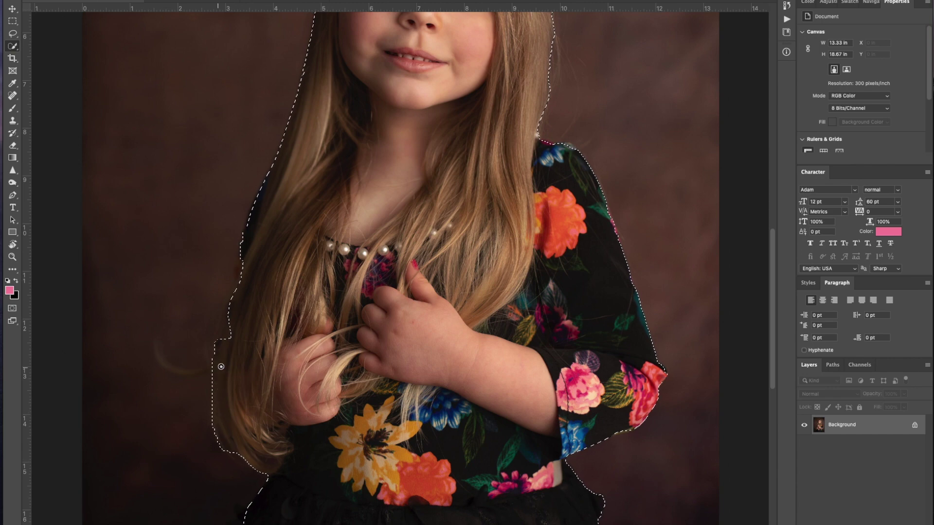
# Step: Check the selection outline around the girl and clean it up along the crown of her head
pyautogui.scroll(-5, 300, 357)
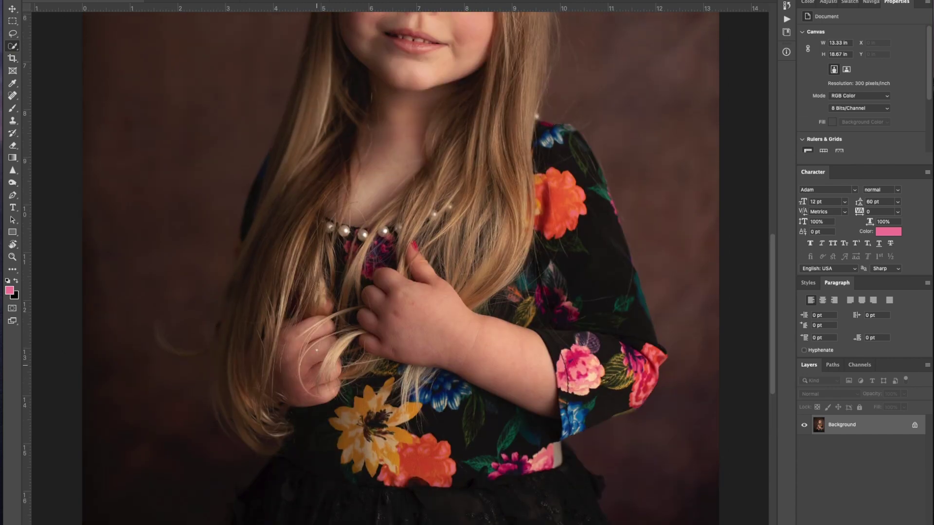
pyautogui.scroll(4, 399, 267)
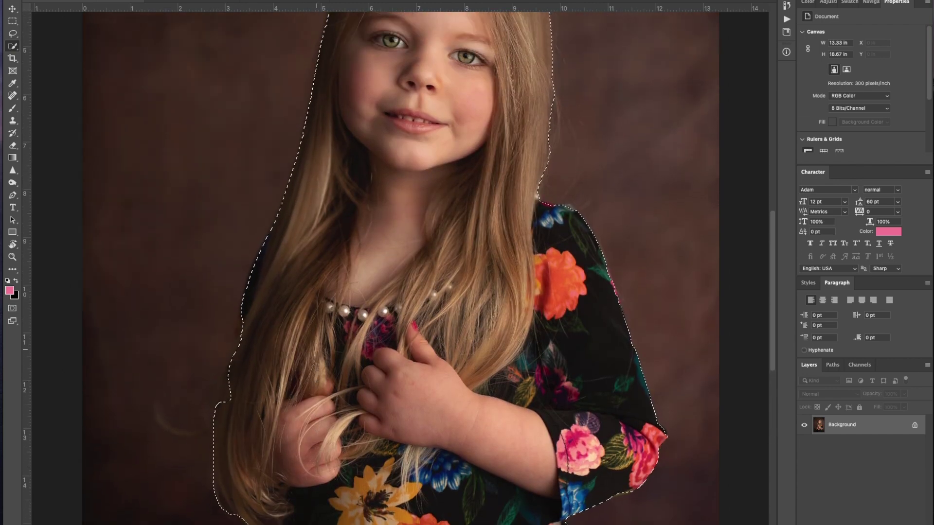
pyautogui.scroll(4, 316, 350)
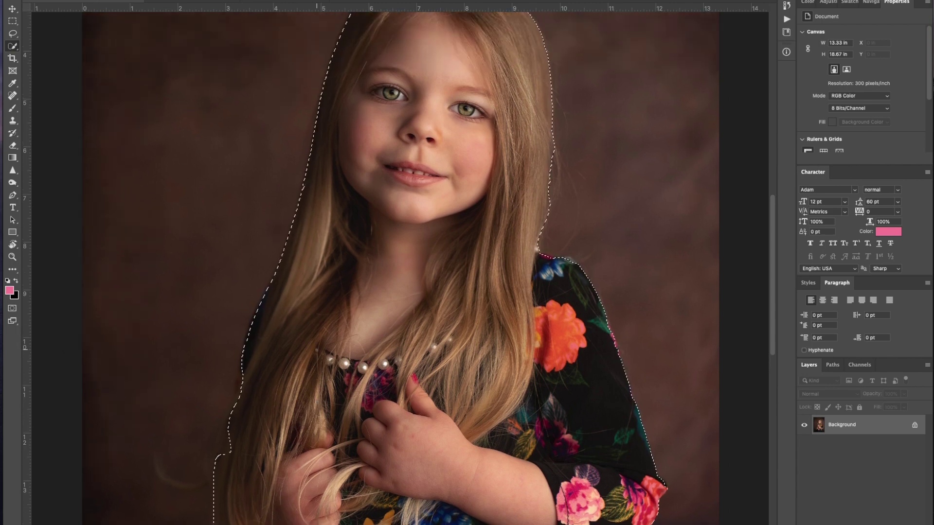
pyautogui.scroll(3, 316, 350)
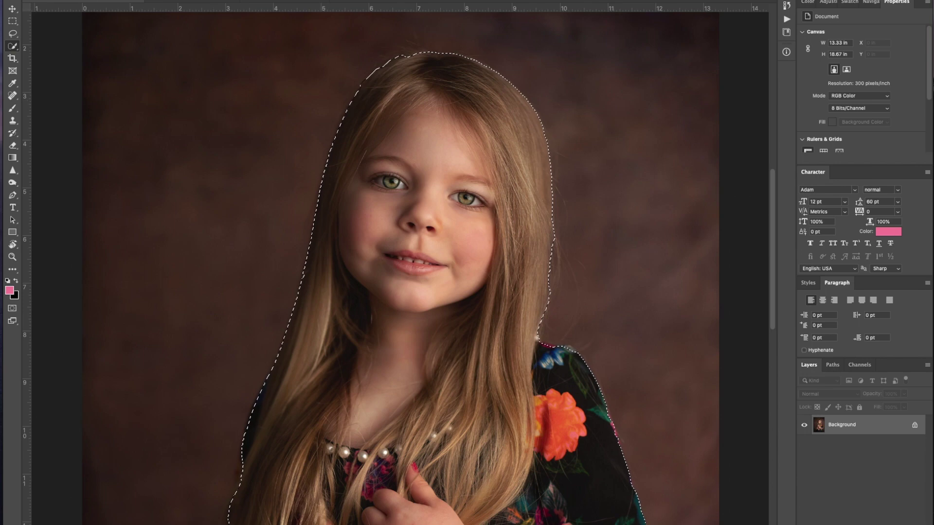
pyautogui.click(283, 80)
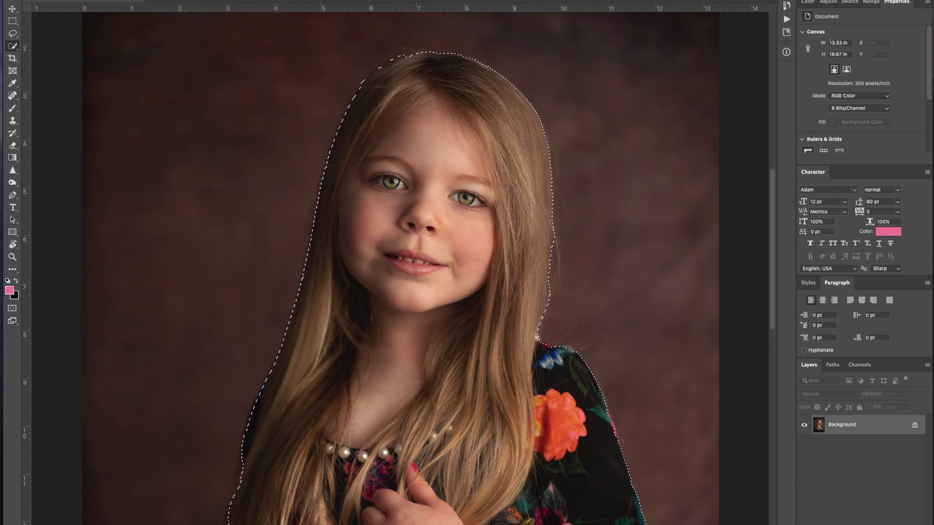
# Step: Open Refine Edge for the selection and brush along the hair outline over the crown and down its left side
pyautogui.click(187, 1)
pyautogui.click(200, 77)
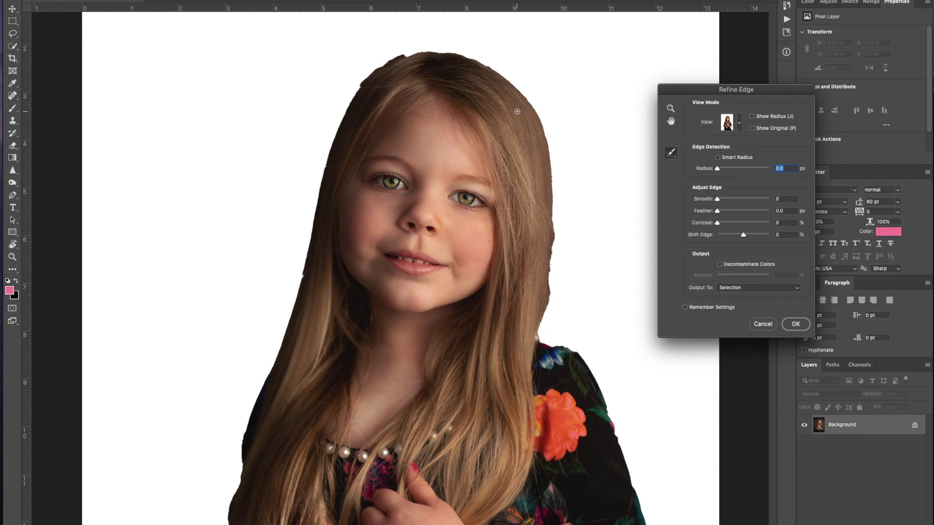
pyautogui.moveTo(534, 109)
pyautogui.mouseDown()
pyautogui.moveTo(473, 61)
pyautogui.moveTo(420, 54)
pyautogui.mouseUp()
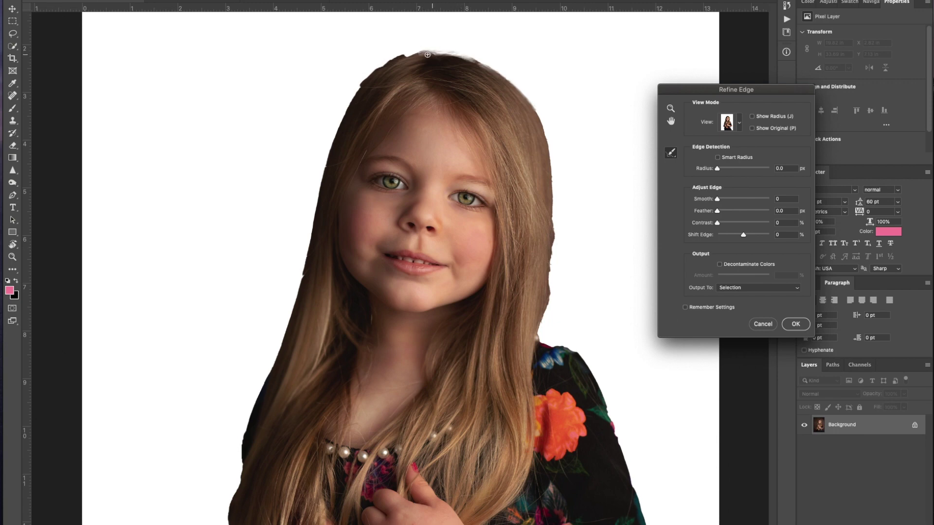
pyautogui.moveTo(418, 52)
pyautogui.mouseDown()
pyautogui.moveTo(412, 53)
pyautogui.moveTo(368, 74)
pyautogui.moveTo(343, 128)
pyautogui.mouseUp()
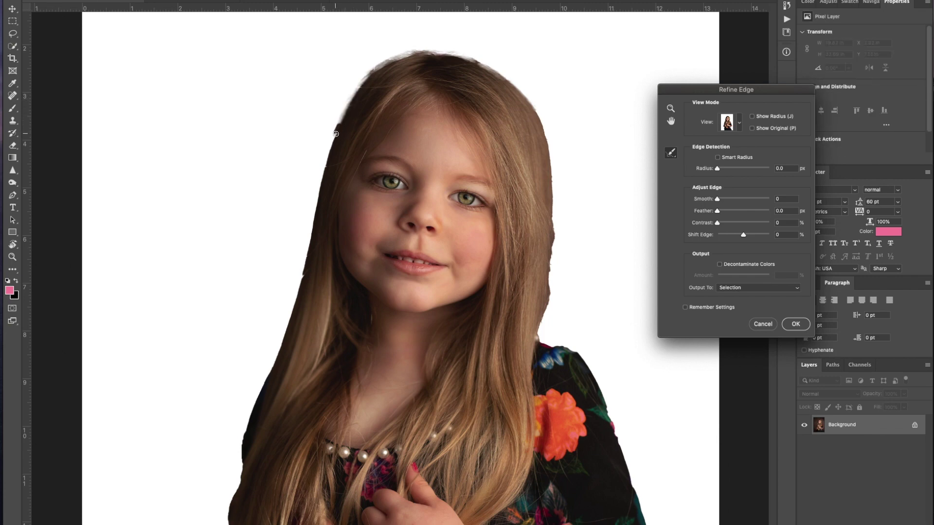
# Step: Refine the hair edge on the left side of the girl's face, from the temple down towards the shoulder
pyautogui.hotkey('ctrl', '+')
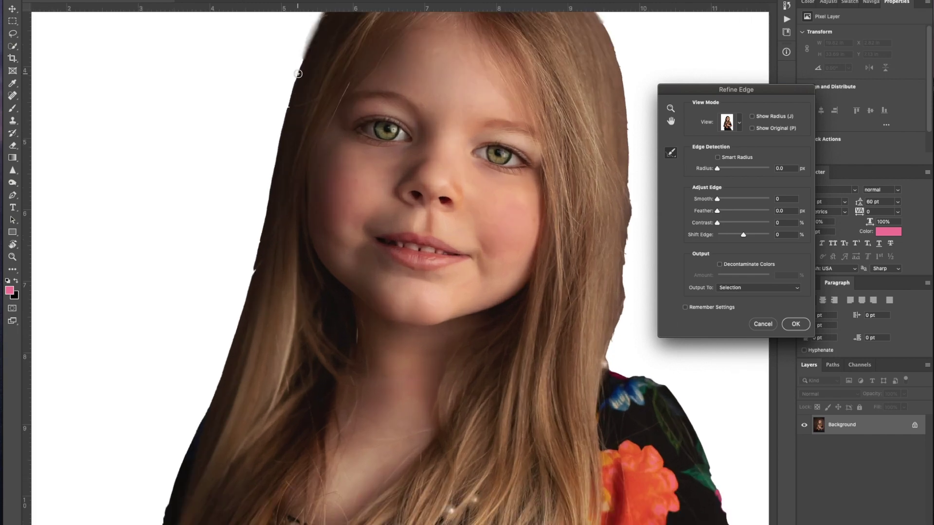
pyautogui.scroll(1, 296, 79)
pyautogui.moveTo(303, 71); pyautogui.dragTo(251, 290)
pyautogui.scroll(-2, 249, 281)
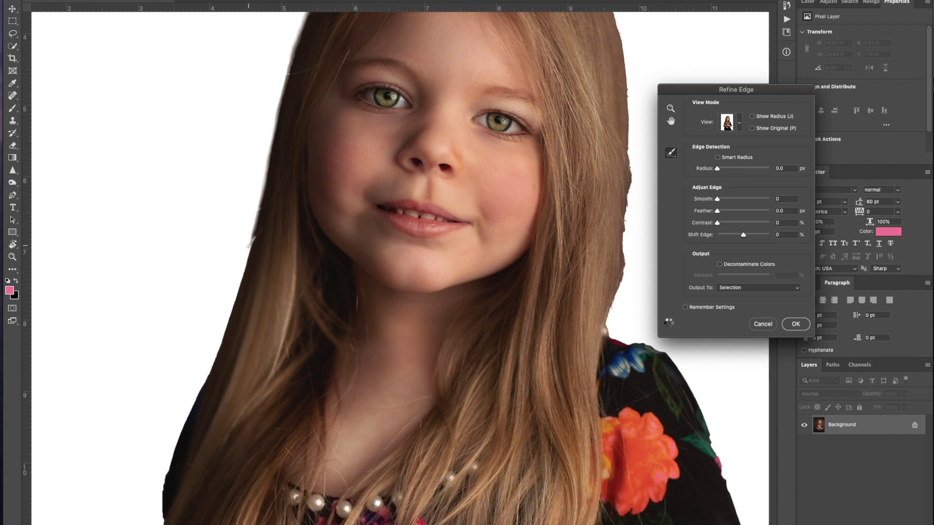
pyautogui.moveTo(251, 245); pyautogui.dragTo(214, 367)
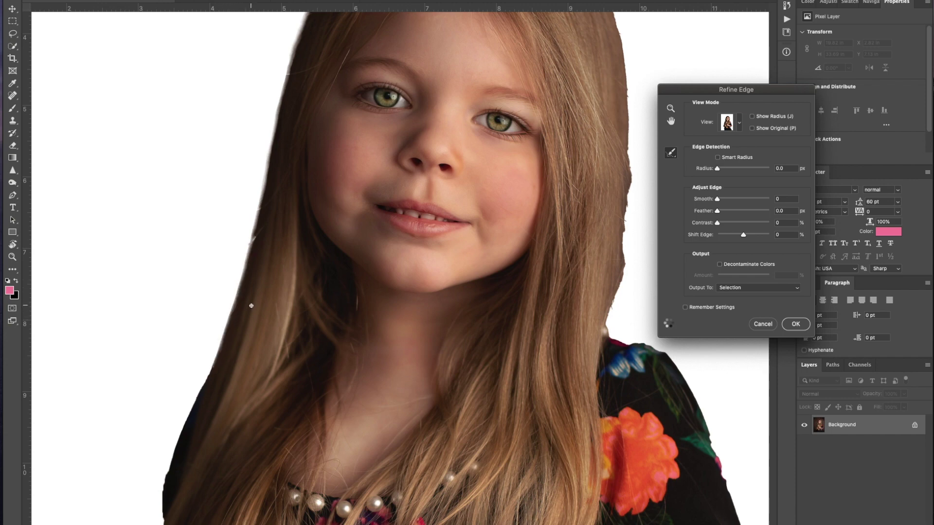
# Step: Refine the edge along the dark left shoulder and upper sleeve behind the girl's hair
pyautogui.scroll(-3, 227, 317)
pyautogui.moveTo(223, 308); pyautogui.dragTo(172, 431)
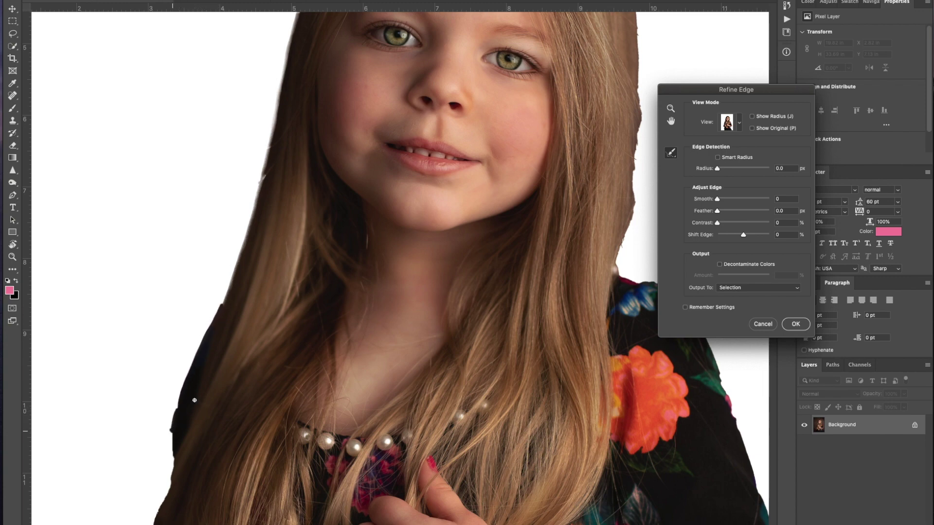
pyautogui.scroll(-3, 195, 400)
pyautogui.moveTo(173, 379)
pyautogui.mouseDown()
pyautogui.moveTo(173, 421)
pyautogui.moveTo(176, 412)
pyautogui.mouseUp()
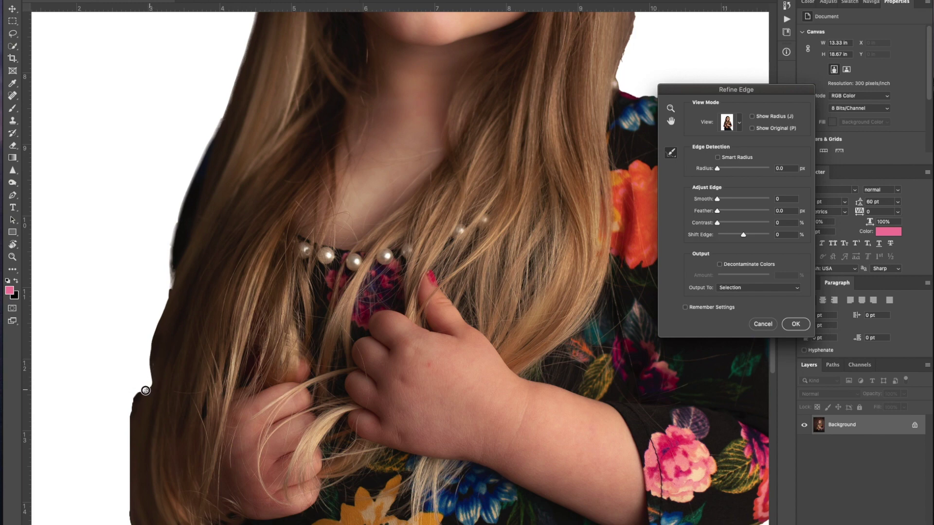
# Step: Refine the outer hair edge beside the girl's hands, including the stepped notch and the strands below it
pyautogui.moveTo(138, 391); pyautogui.dragTo(140, 391)
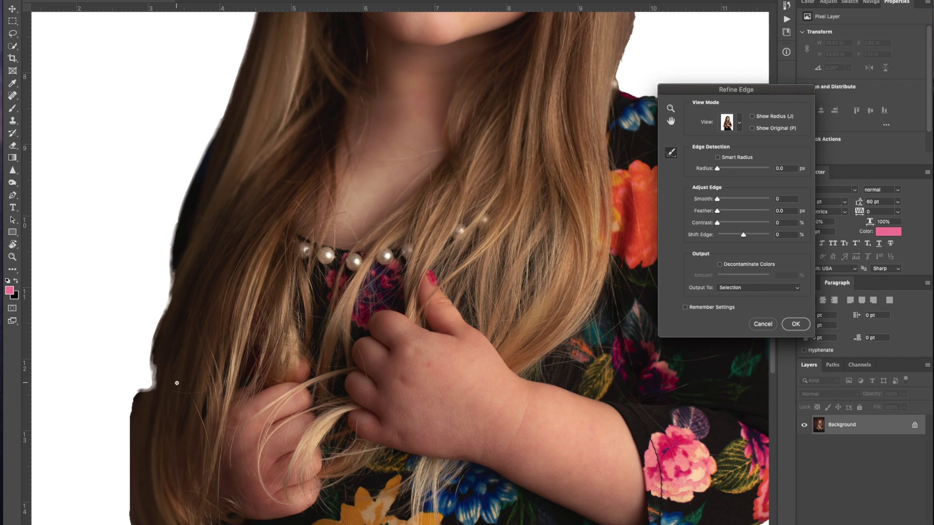
pyautogui.moveTo(163, 361); pyautogui.dragTo(169, 365)
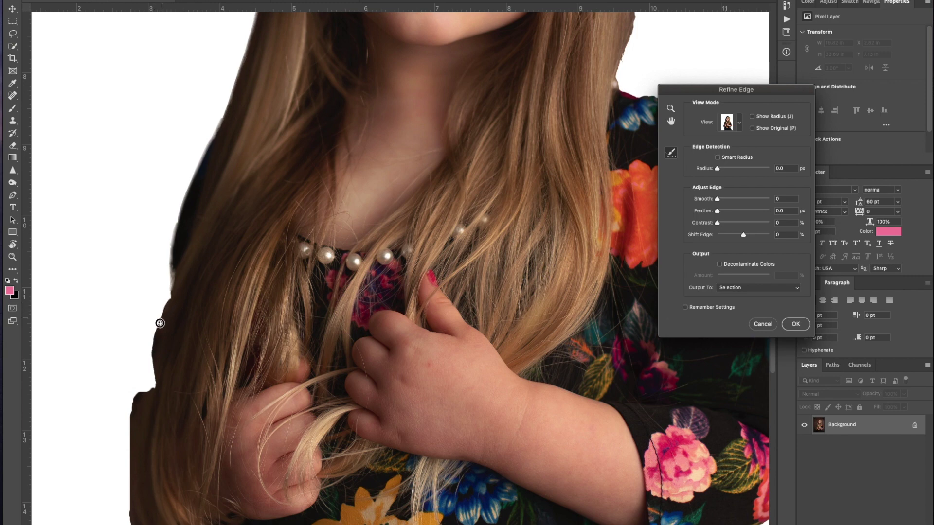
pyautogui.moveTo(158, 359); pyautogui.dragTo(152, 356)
pyautogui.moveTo(154, 387)
pyautogui.mouseDown()
pyautogui.moveTo(139, 393)
pyautogui.moveTo(132, 417)
pyautogui.mouseUp()
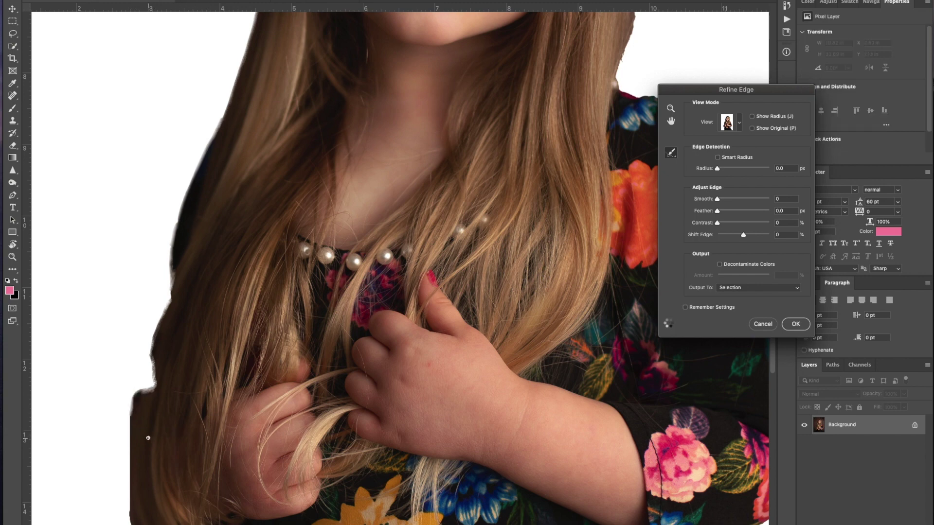
pyautogui.moveTo(132, 421); pyautogui.dragTo(130, 521)
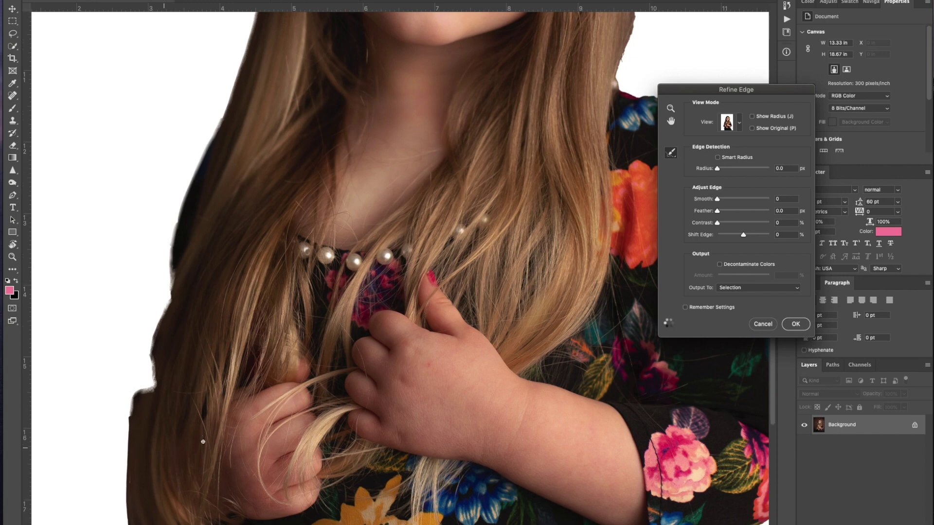
# Step: Refine the edge around the lower hair tips and the left side of the waist above the black skirt
pyautogui.scroll(-5, 357, 448)
pyautogui.scroll(-2, 348, 397)
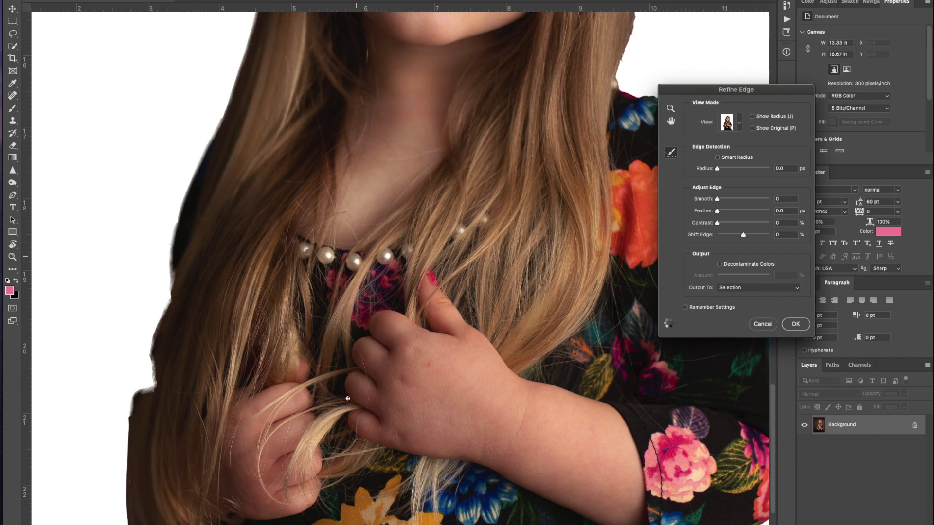
pyautogui.scroll(-4, 195, 346)
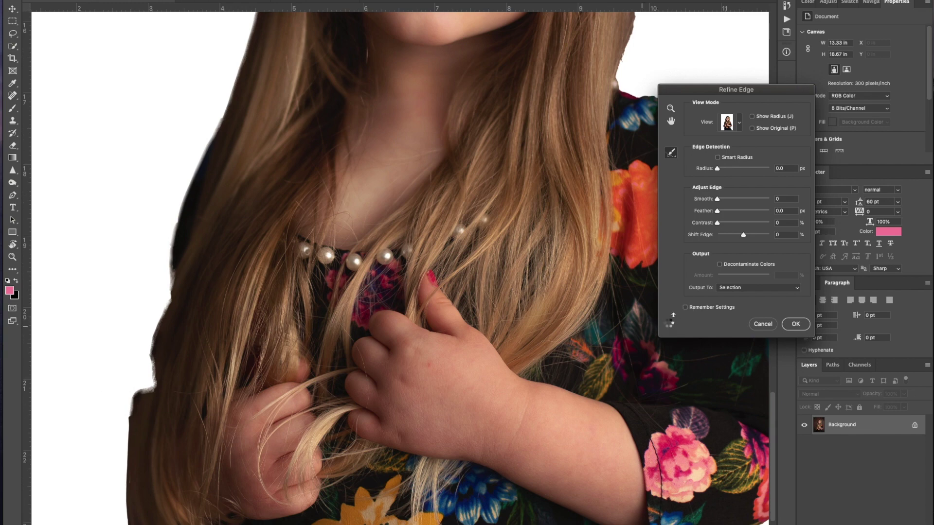
pyautogui.scroll(-7, 125, 361)
pyautogui.hscroll(3, 141, 354)
pyautogui.hscroll(6, 142, 354)
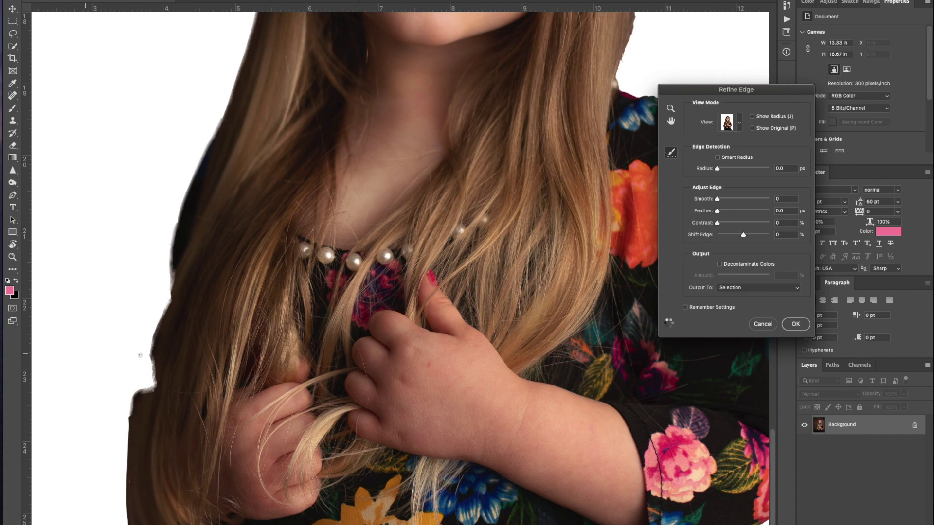
pyautogui.scroll(4, 144, 355)
pyautogui.hscroll(-2, 144, 355)
pyautogui.scroll(-1, 144, 355)
pyautogui.scroll(-2, 144, 354)
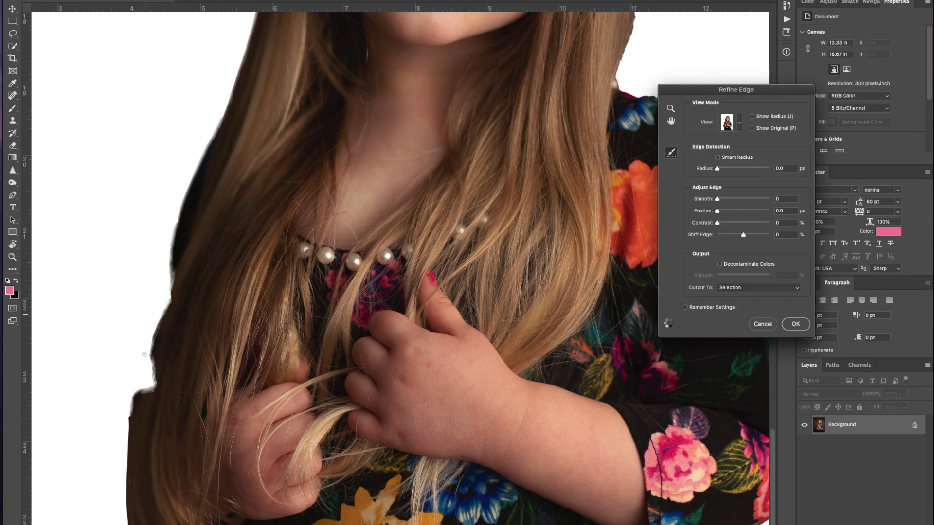
pyautogui.scroll(15, 144, 355)
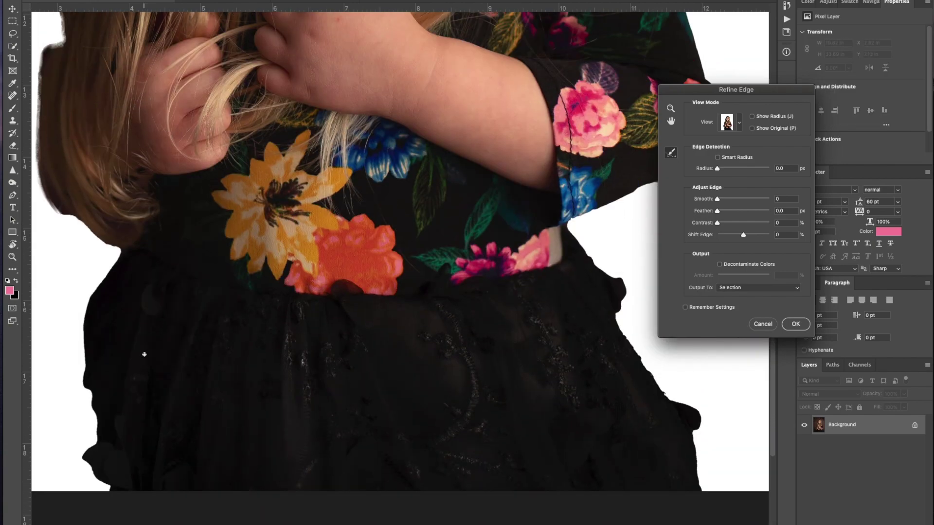
pyautogui.scroll(1, 144, 355)
pyautogui.moveTo(62, 237)
pyautogui.mouseDown()
pyautogui.moveTo(122, 273)
pyautogui.moveTo(95, 310)
pyautogui.mouseUp()
pyautogui.moveTo(83, 244); pyautogui.dragTo(73, 238)
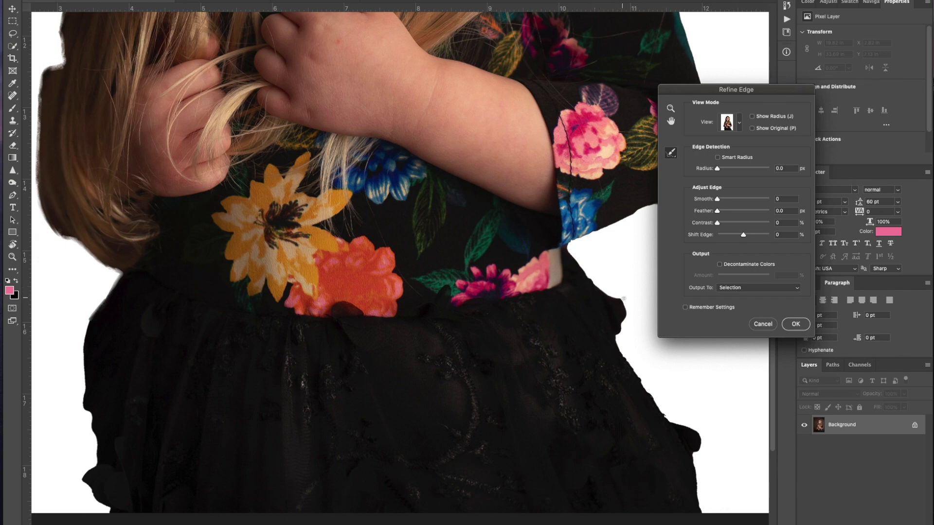
# Step: Refine the right edge of the skirt ruffle and the waist just below the floral sleeve
pyautogui.moveTo(621, 303); pyautogui.dragTo(617, 325)
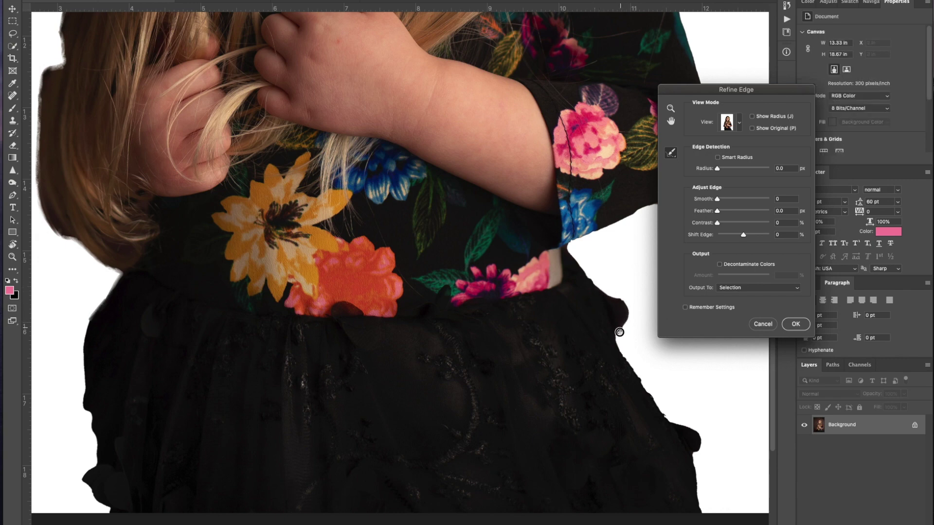
pyautogui.moveTo(596, 292); pyautogui.dragTo(564, 255)
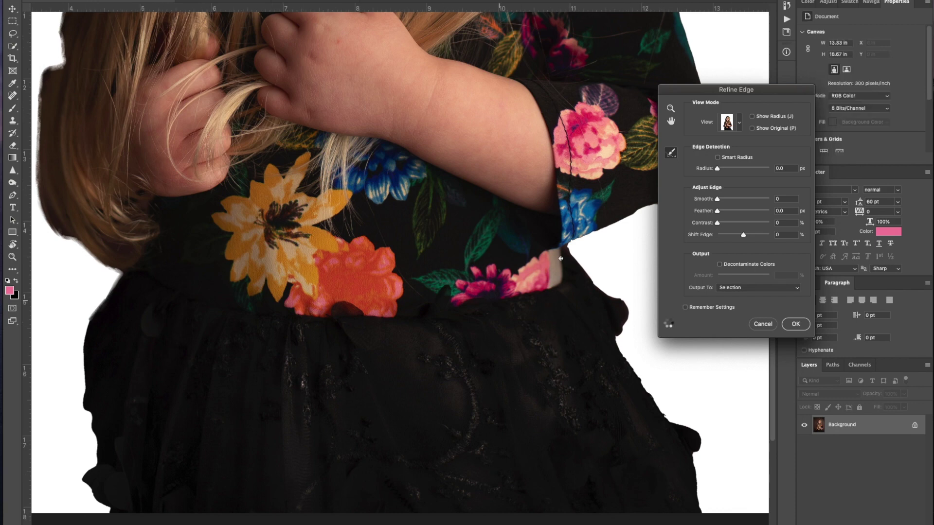
pyautogui.hscroll(5, 589, 239)
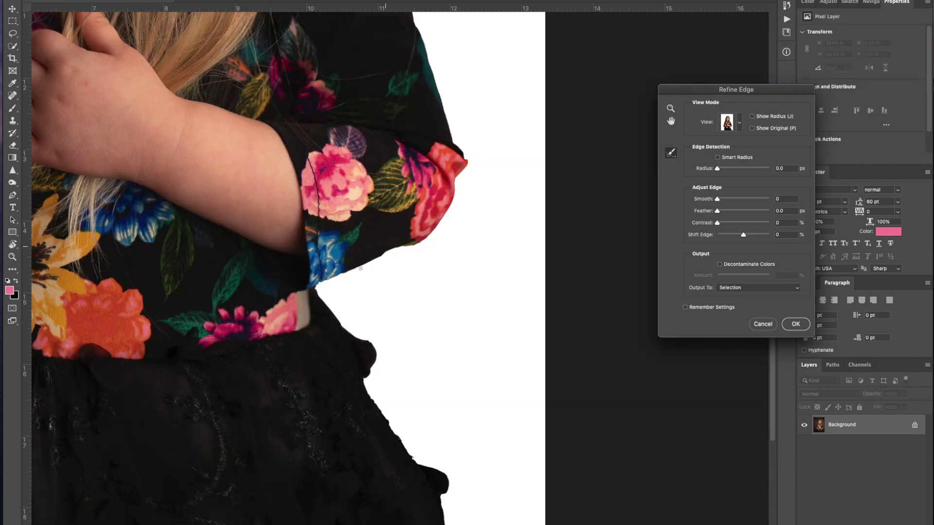
# Step: Refine the edge under the floral sleeve cuff and around the pink-flowered elbow
pyautogui.moveTo(340, 276); pyautogui.dragTo(420, 246)
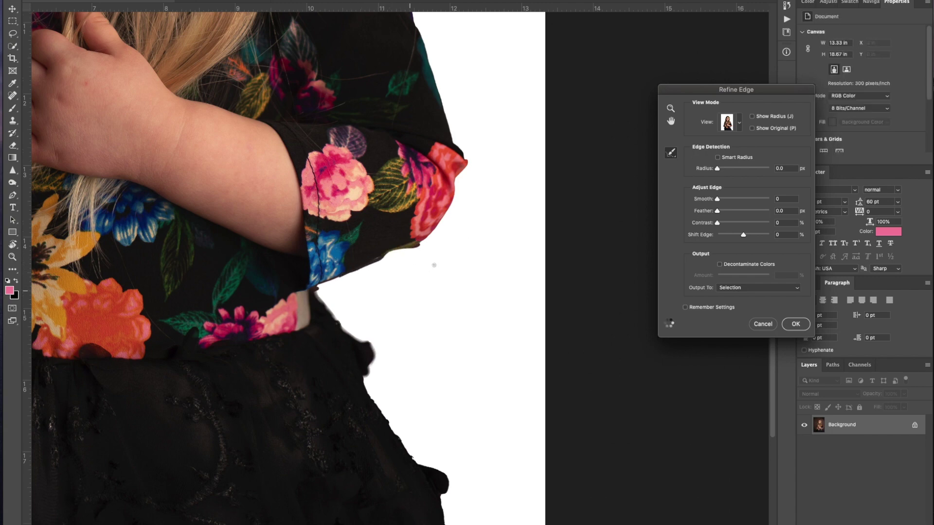
pyautogui.scroll(2, 402, 275)
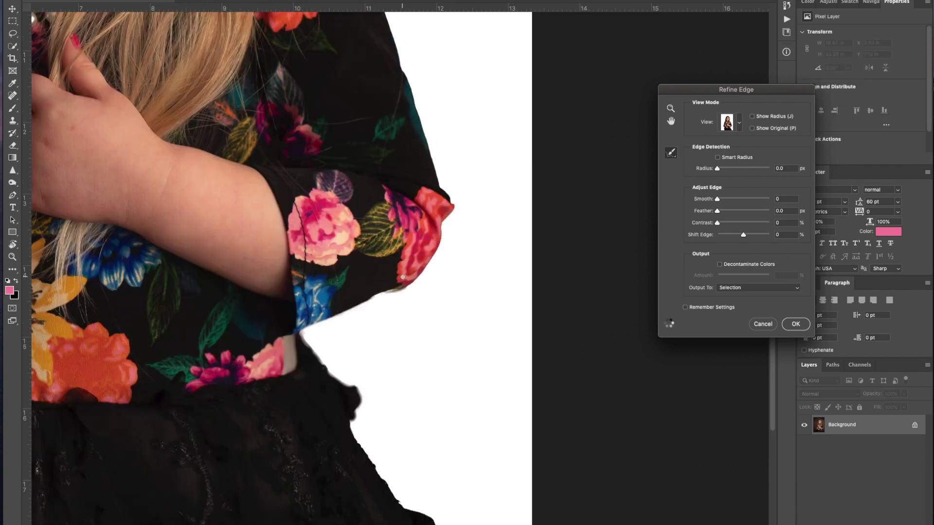
pyautogui.scroll(5, 454, 203)
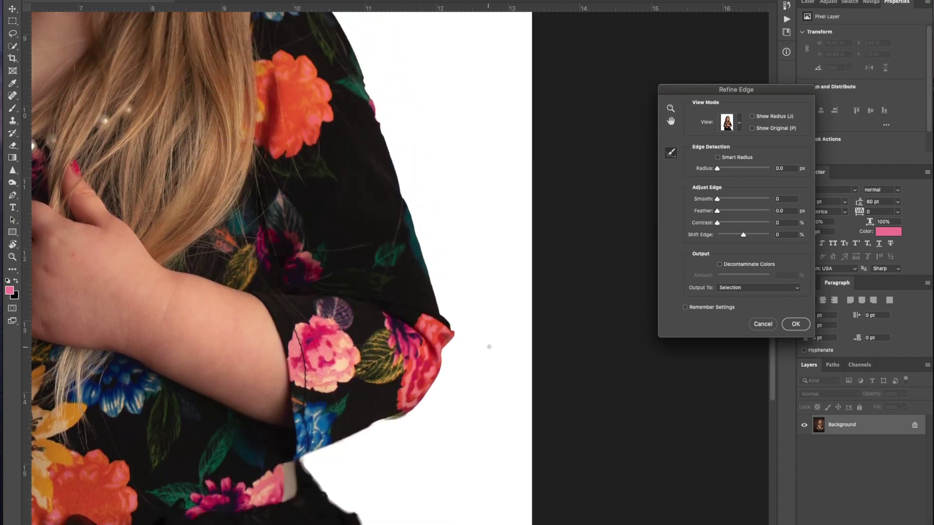
pyautogui.moveTo(408, 414)
pyautogui.mouseDown()
pyautogui.moveTo(440, 371)
pyautogui.moveTo(450, 328)
pyautogui.moveTo(440, 313)
pyautogui.mouseUp()
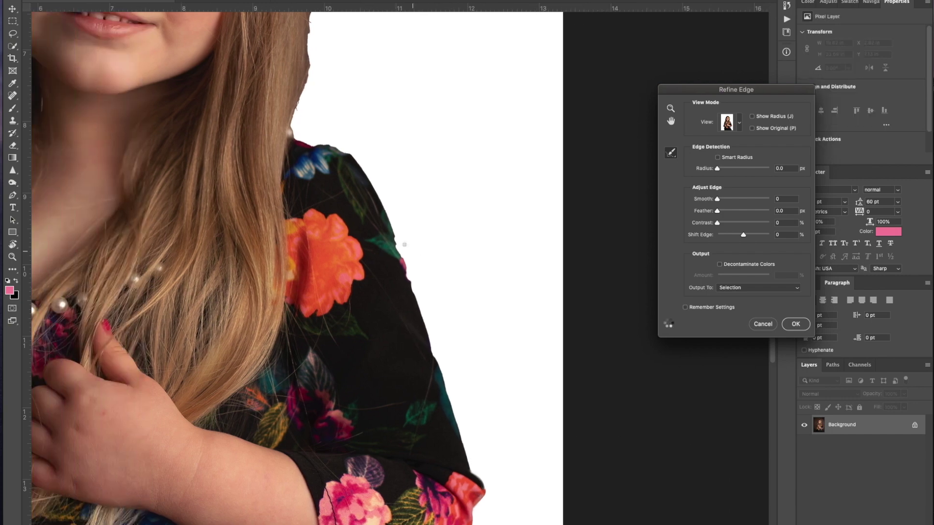
# Step: Refine the outer edge of the floral upper sleeve and over the shoulder to where it meets the hair
pyautogui.moveTo(414, 294); pyautogui.dragTo(397, 250)
pyautogui.moveTo(398, 243); pyautogui.dragTo(389, 217)
pyautogui.scroll(2, 362, 243)
pyautogui.moveTo(352, 185)
pyautogui.mouseDown()
pyautogui.moveTo(293, 165)
pyautogui.moveTo(294, 146)
pyautogui.mouseUp()
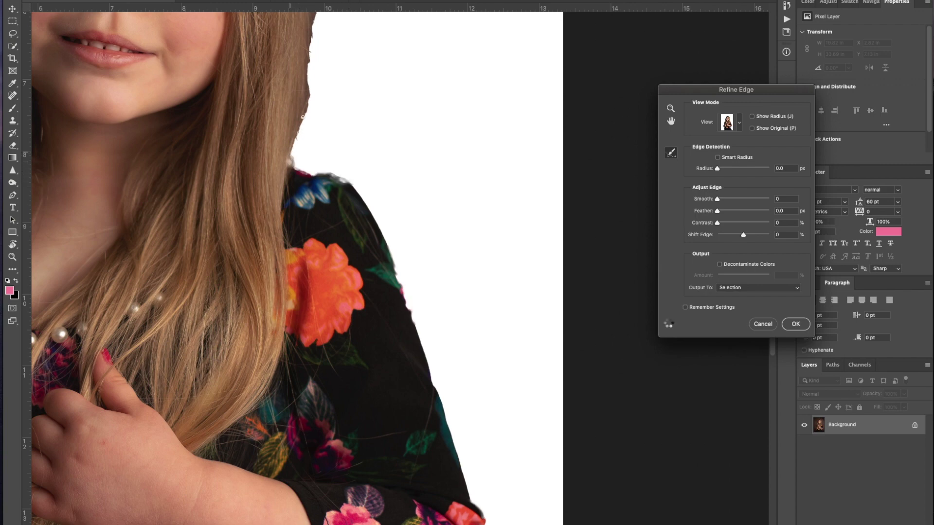
# Step: Refine the outer hair edge from the floral shoulder up past the cheek toward the crown of the head
pyautogui.scroll(5, 307, 175)
pyautogui.moveTo(319, 197); pyautogui.dragTo(300, 244)
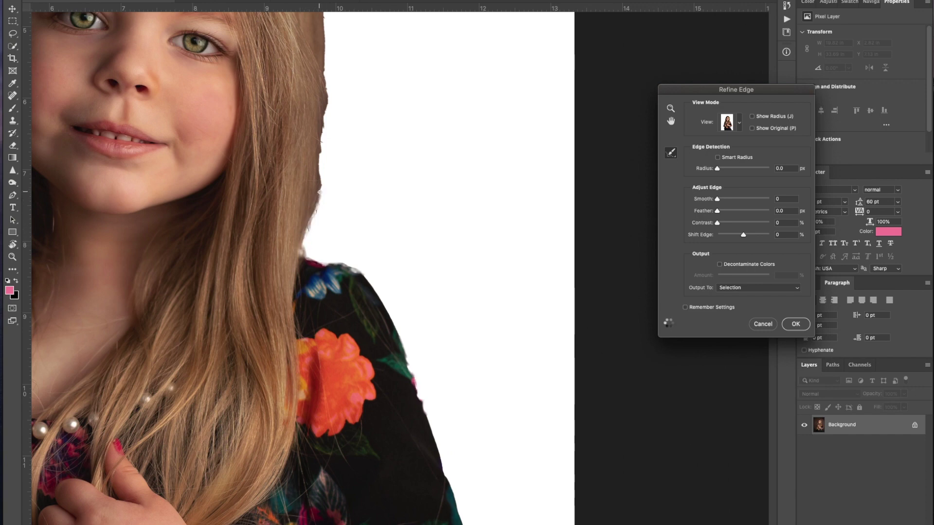
pyautogui.moveTo(319, 196)
pyautogui.mouseDown()
pyautogui.moveTo(327, 100)
pyautogui.moveTo(335, 222)
pyautogui.mouseUp()
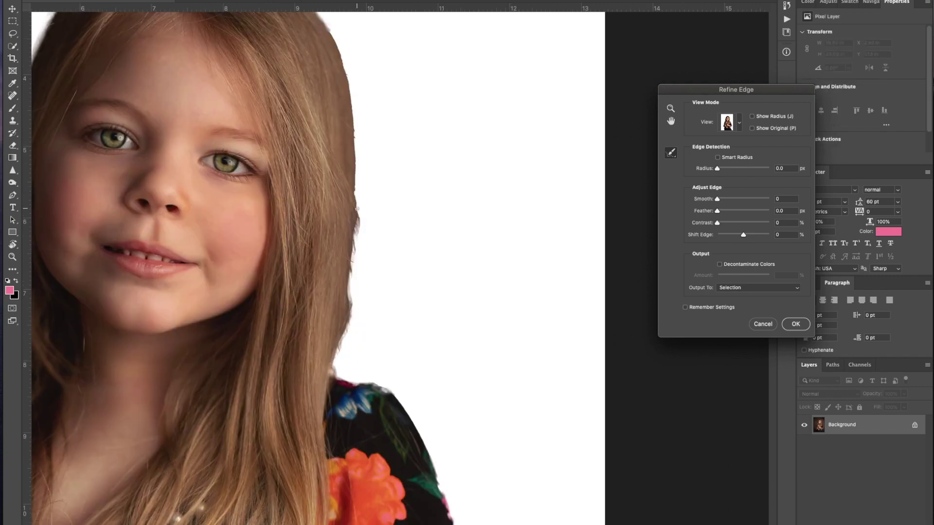
pyautogui.moveTo(357, 209); pyautogui.dragTo(354, 125)
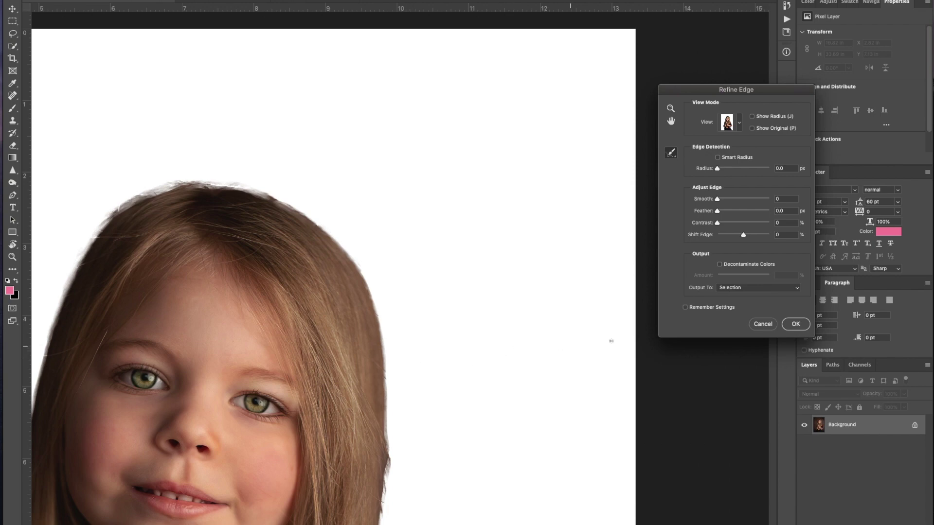
# Step: Accept the Refine Edge result as a selection around the girl
pyautogui.click(800, 327)
pyautogui.press('super+minus')
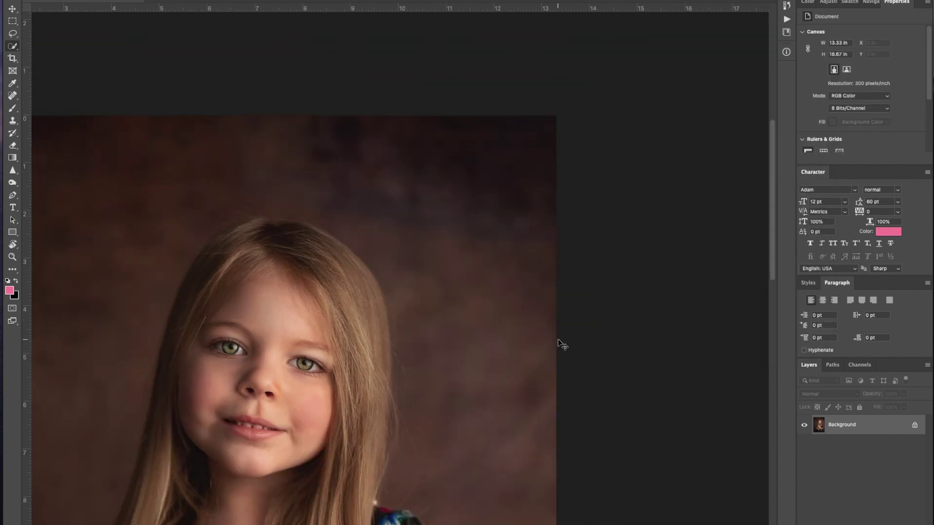
pyautogui.press('super+minus')
pyautogui.scroll(-8, 350, 268)
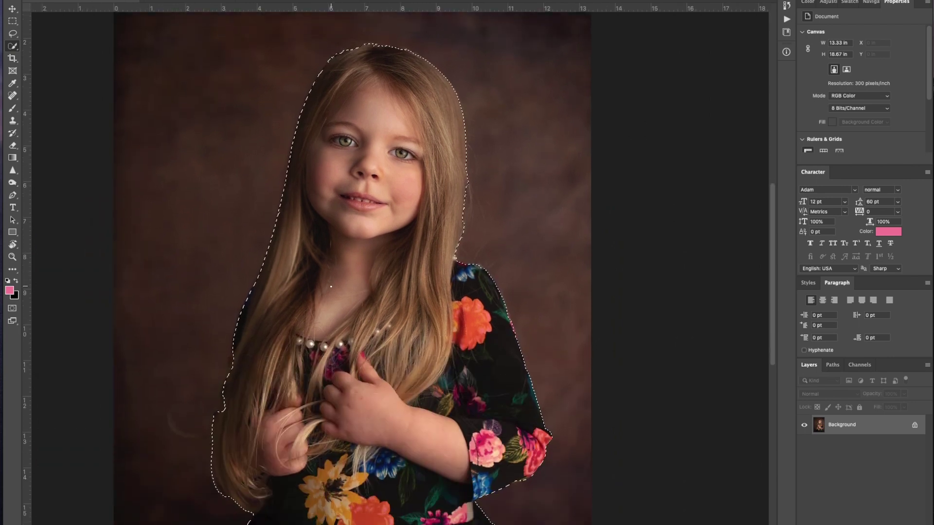
# Step: Check the girl's selection edges from head to skirt with the Quick Mask overlay and choose the Brush tool
pyautogui.press('q')
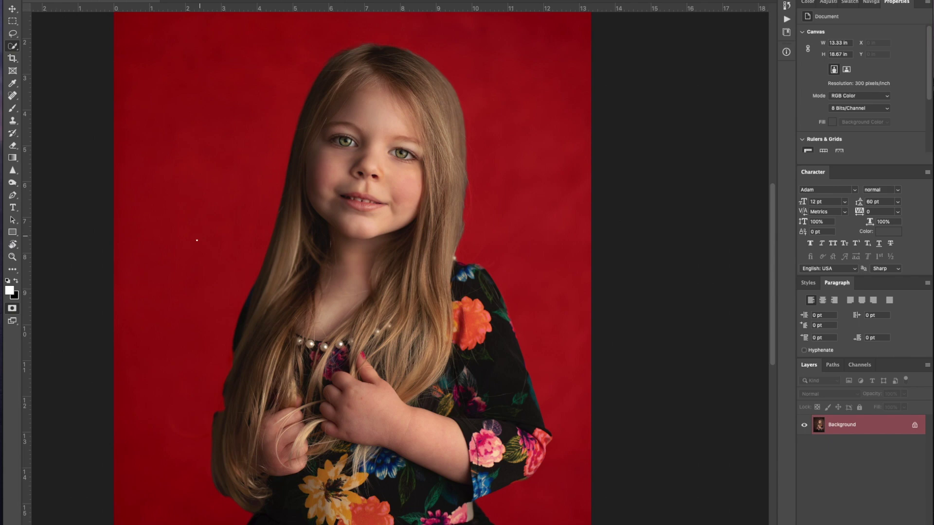
pyautogui.scroll(-5, 427, 362)
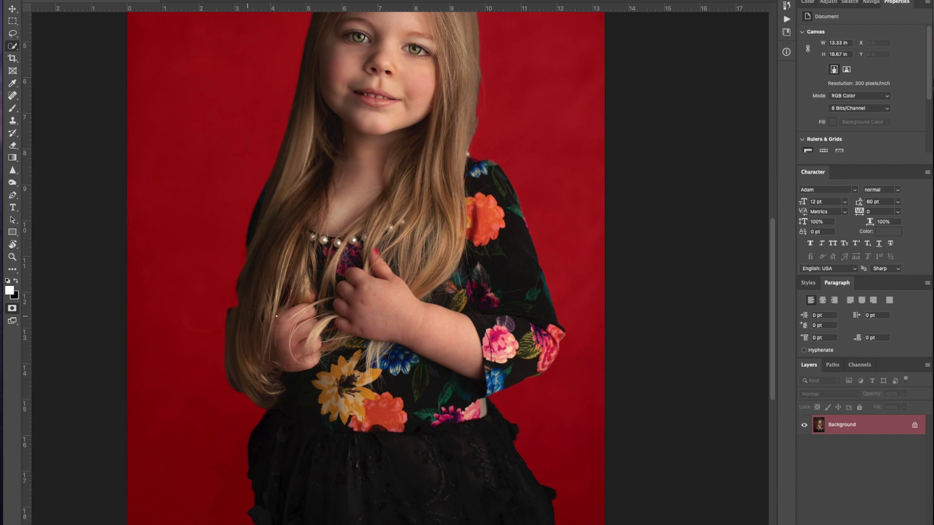
pyautogui.click(12, 108)
pyautogui.scroll(5, 418, 281)
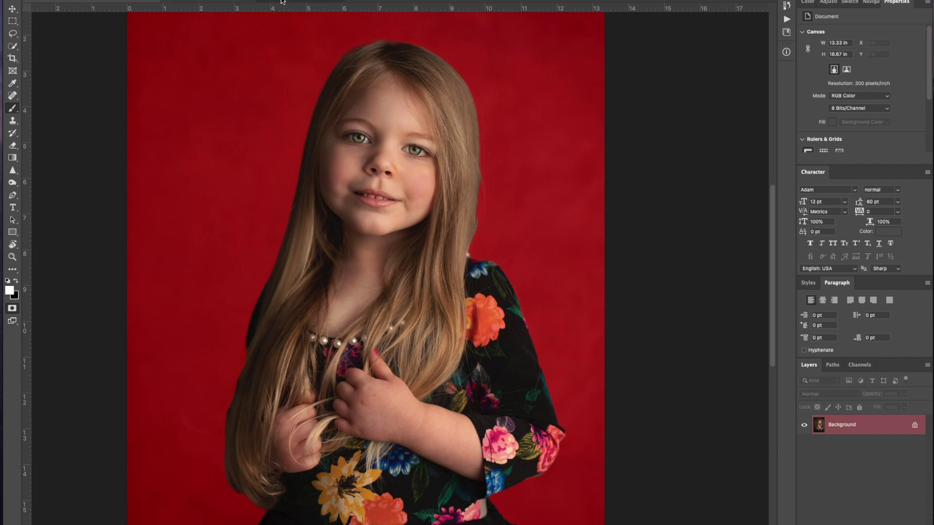
# Step: Place the girl's cutout on the green hanging-foliage backdrop and enlarge it to about 19.7 in wide, with the skirt running past the lower canvas edge
pyautogui.click(311, 2)
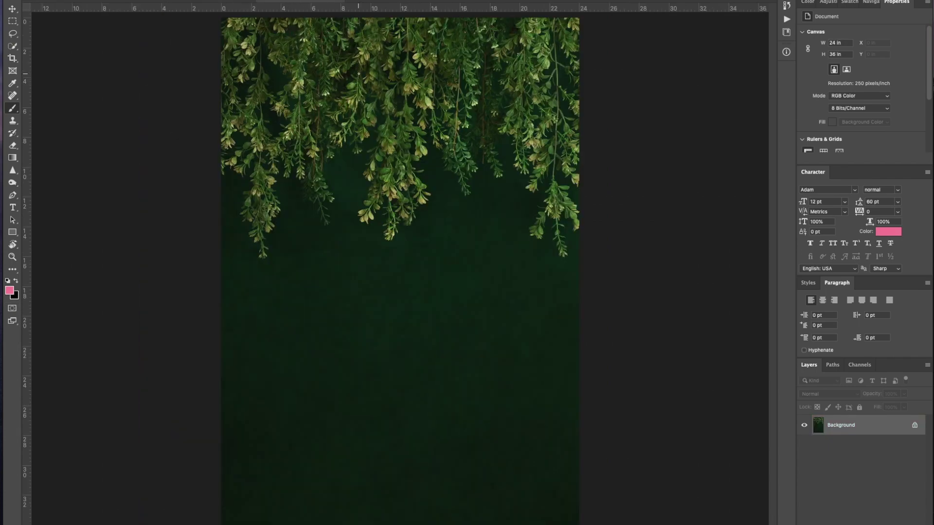
pyautogui.moveTo(362, 78); pyautogui.dragTo(359, 74)
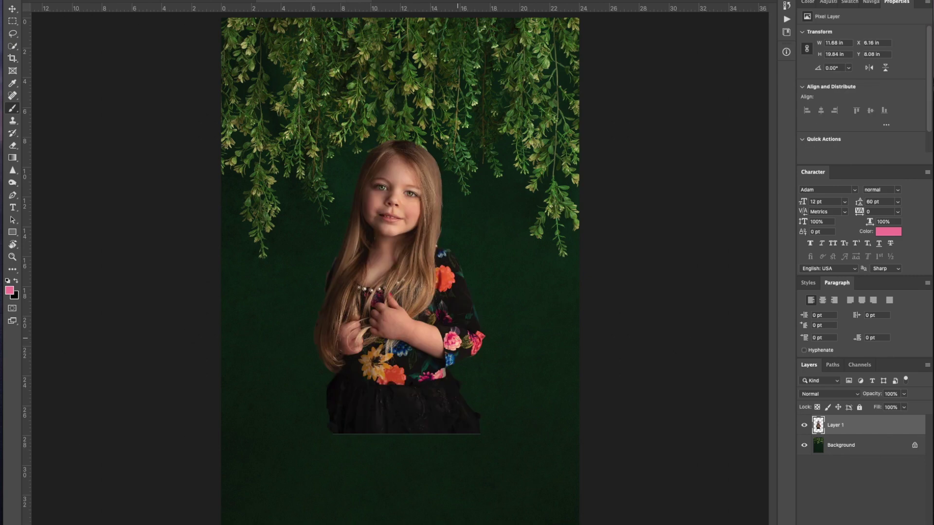
pyautogui.hotkey('ctrl', 't')
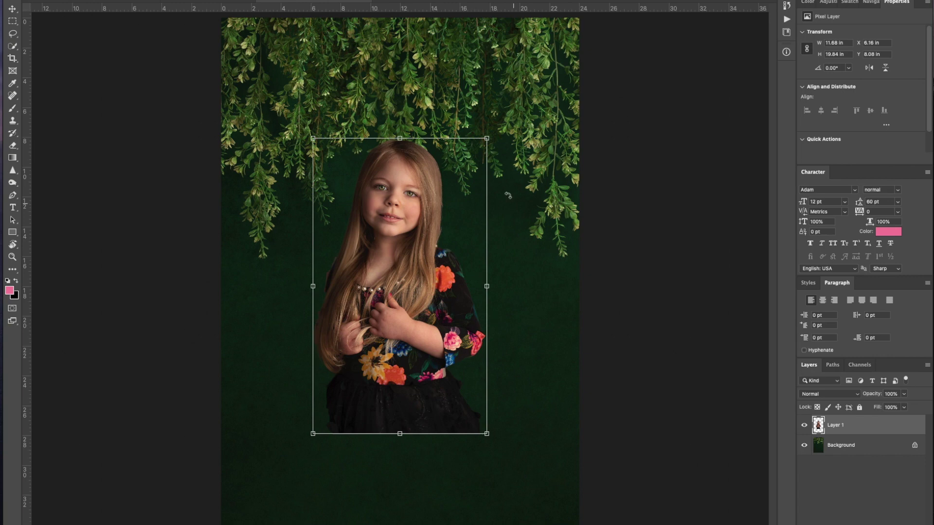
pyautogui.moveTo(486, 433); pyautogui.dragTo(619, 524)
pyautogui.moveTo(438, 457); pyautogui.dragTo(375, 407)
pyautogui.hotkey('ctrl', '-')
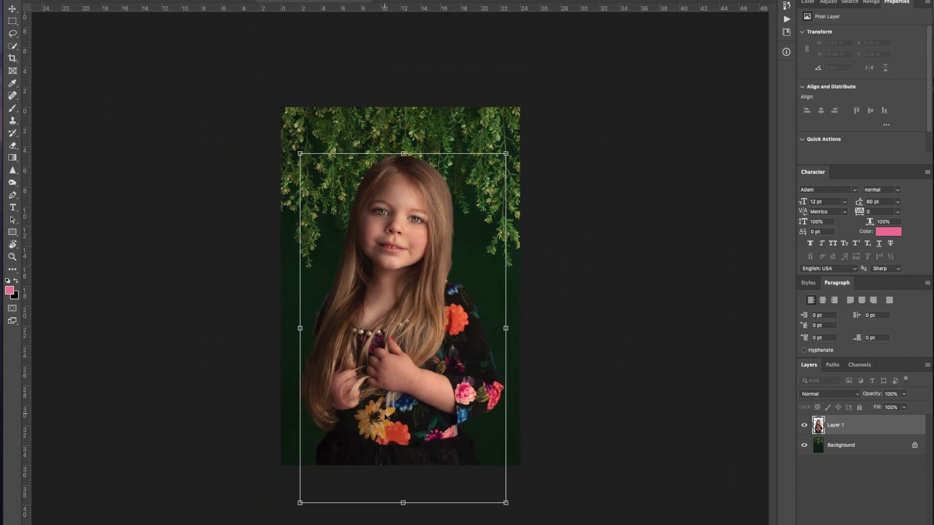
pyautogui.moveTo(507, 153); pyautogui.dragTo(498, 171)
pyautogui.moveTo(456, 228); pyautogui.dragTo(465, 225)
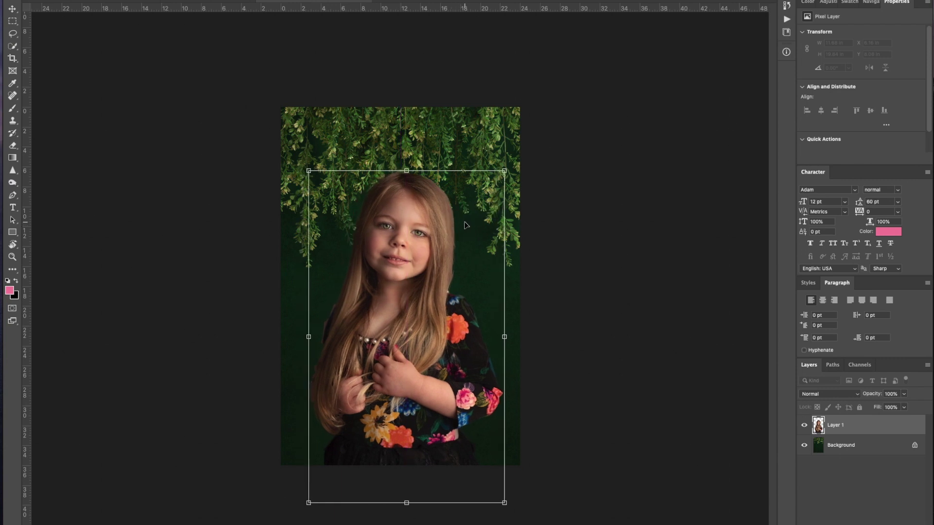
pyautogui.press('Return')
# Step: Add a white layer mask to the girl's layer, Layer 1, with the Brush tool active
pyautogui.press('b')
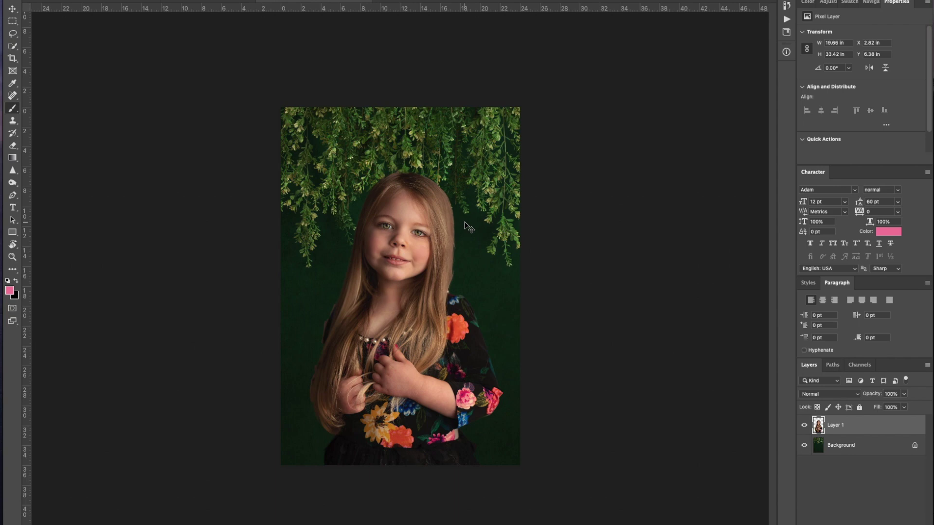
pyautogui.hotkey('ctrl', '+')
pyautogui.hotkey('ctrl', '+')
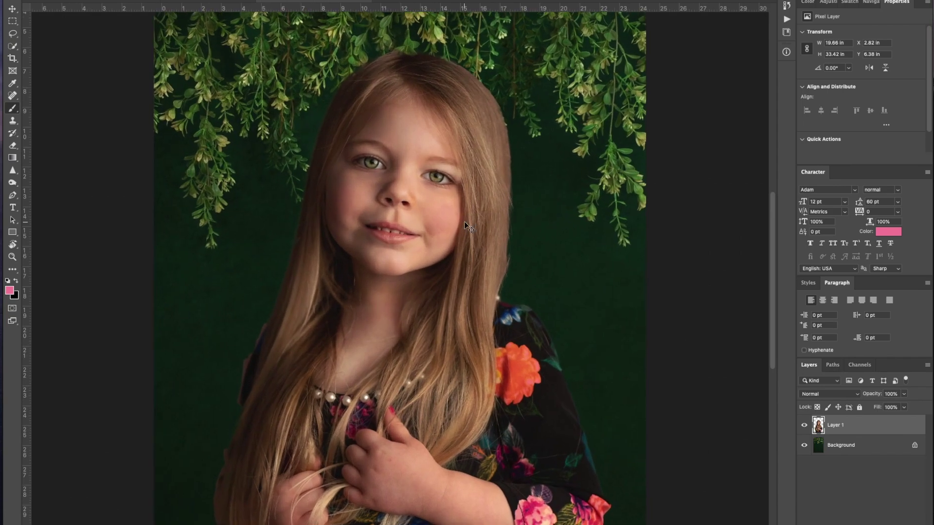
pyautogui.hotkey('ctrl', '+')
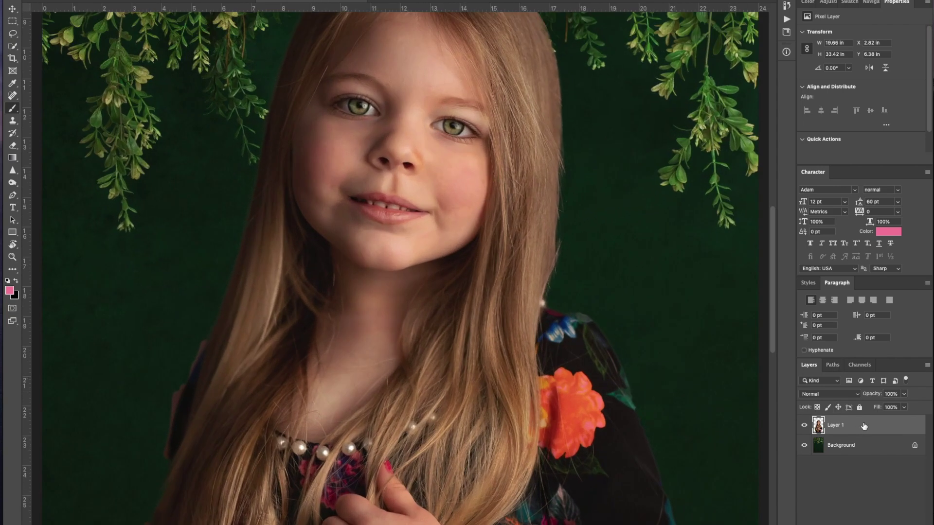
pyautogui.hotkey('ctrl', 'alt', 'm')
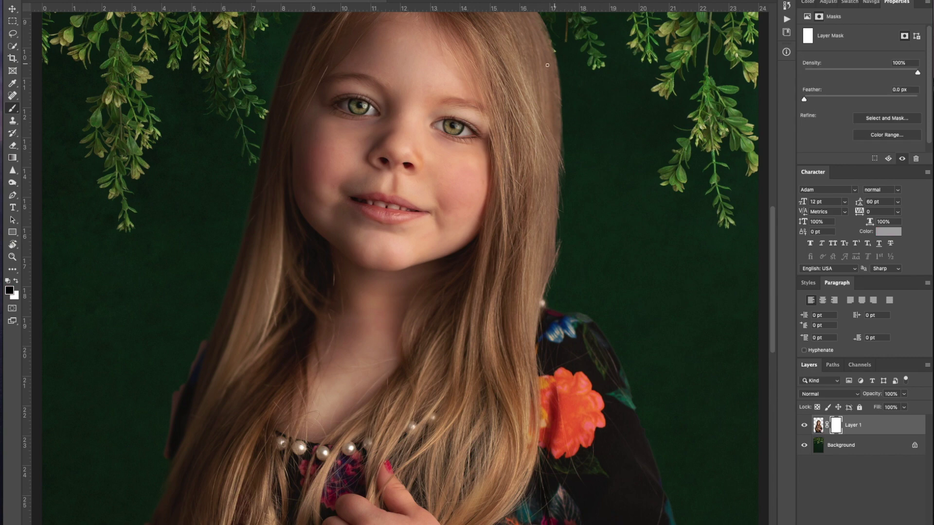
# Step: Paint the mask black along the outer hair edge just above the floral shoulder, touching up overpainted strands with white
pyautogui.scroll(3, 553, 173)
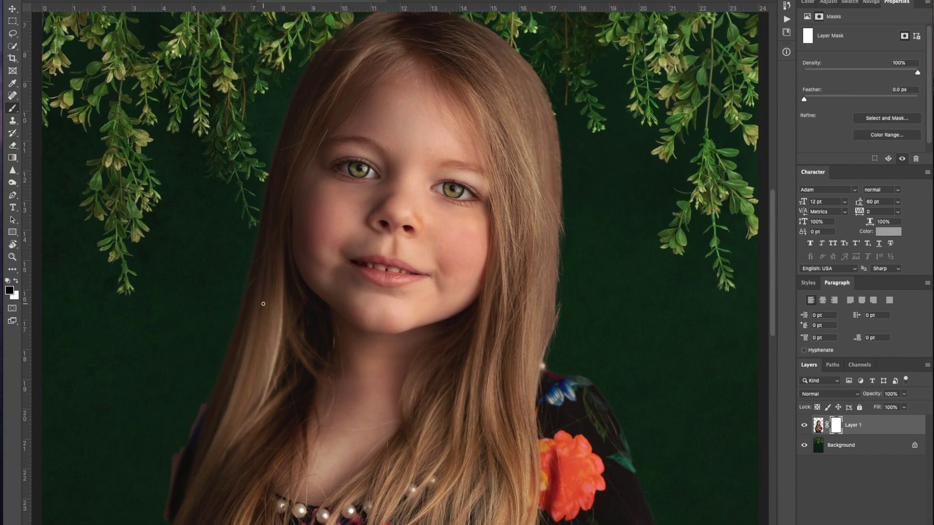
pyautogui.moveTo(554, 304); pyautogui.dragTo(555, 281)
pyautogui.press('x')
pyautogui.moveTo(554, 313)
pyautogui.mouseDown()
pyautogui.moveTo(556, 284)
pyautogui.moveTo(555, 305)
pyautogui.mouseUp()
pyautogui.press('x')
pyautogui.scroll(3, 631, 310)
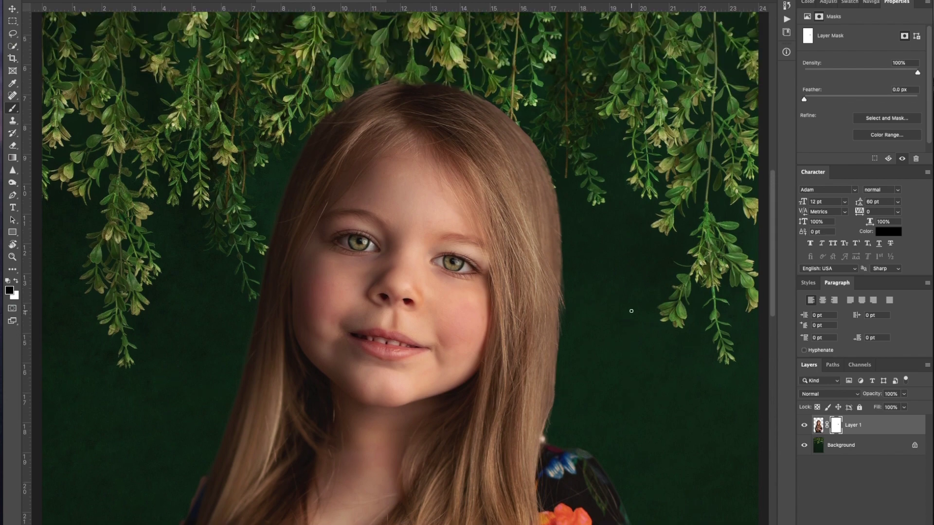
# Step: Enlarge the brush and mask out the leftover studio background beside the dark shoulder and the outer hair edge near the hands
pyautogui.scroll(-8, 632, 311)
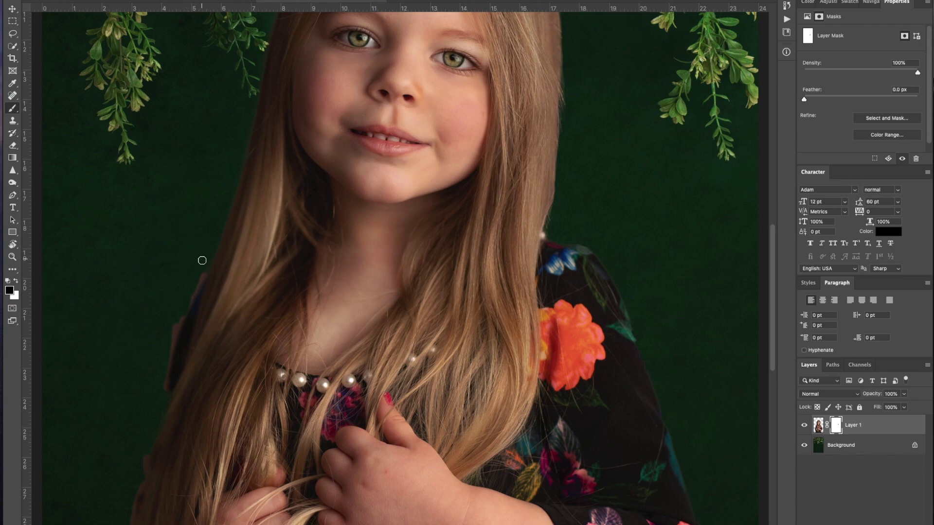
pyautogui.press(']')
pyautogui.press(']')
pyautogui.press(']')
pyautogui.moveTo(186, 309); pyautogui.dragTo(165, 378)
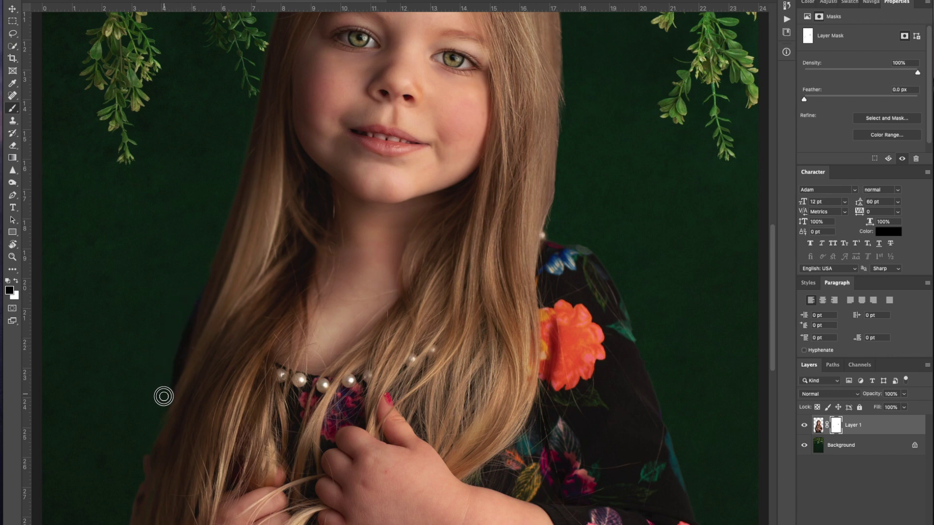
pyautogui.scroll(-5, 161, 359)
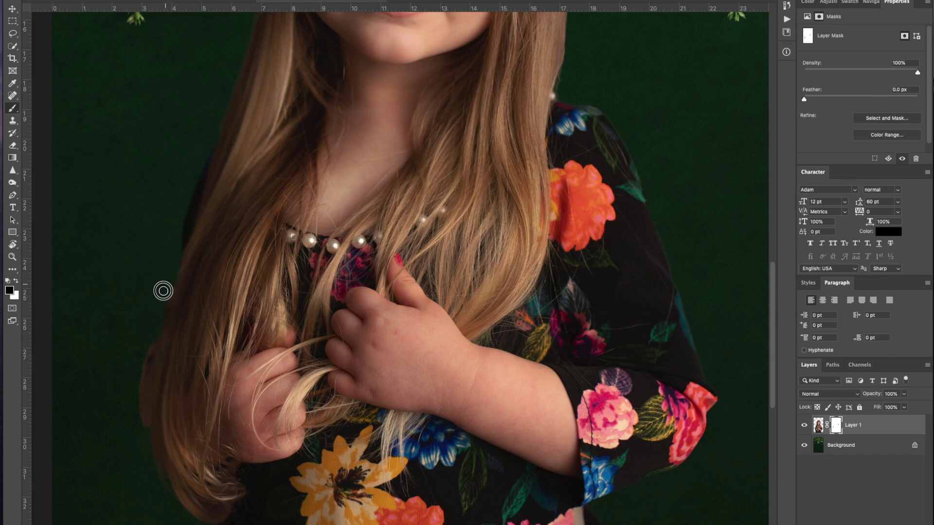
pyautogui.moveTo(142, 375)
pyautogui.mouseDown()
pyautogui.moveTo(144, 437)
pyautogui.moveTo(148, 328)
pyautogui.mouseUp()
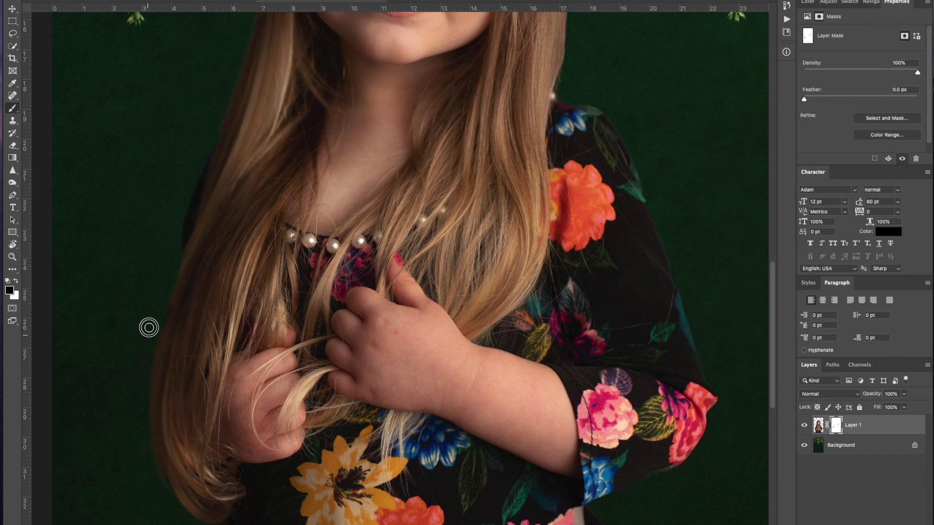
# Step: Review the masked edges of the whole figure, then select the Background foliage layer with the Move tool active
pyautogui.scroll(-3, 140, 329)
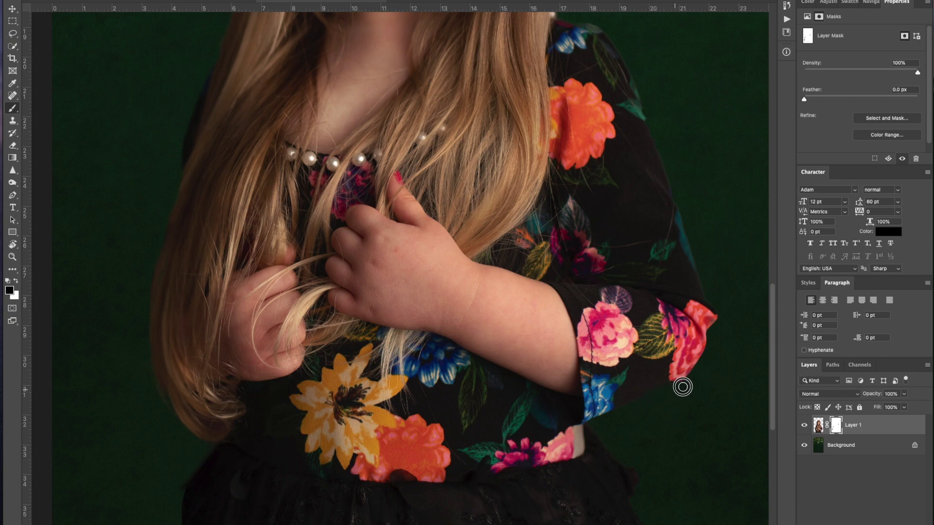
pyautogui.scroll(3, 707, 407)
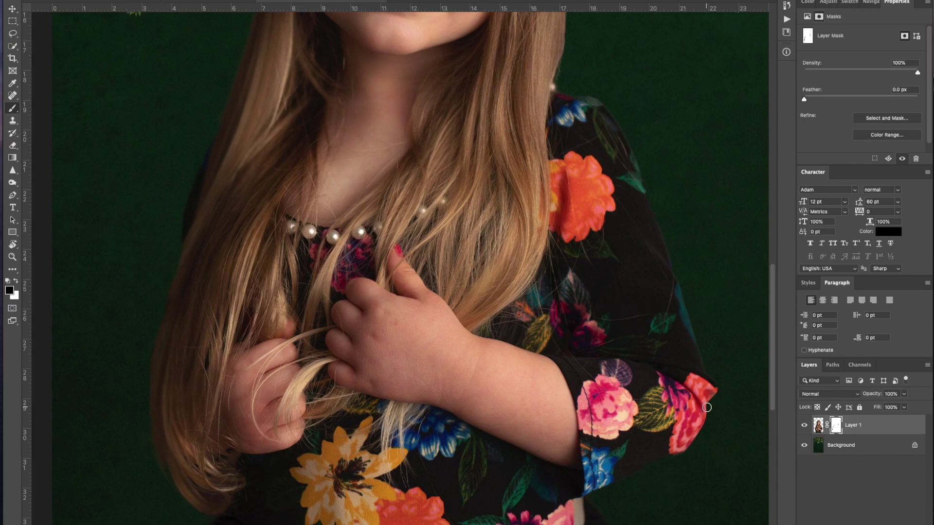
pyautogui.scroll(6, 707, 408)
pyautogui.scroll(5, 706, 408)
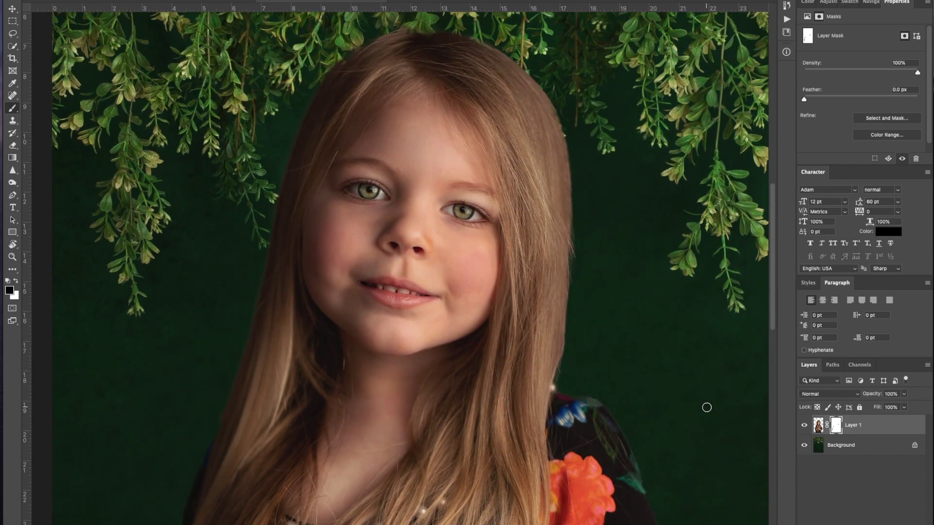
pyautogui.hotkey('ctrl', '-')
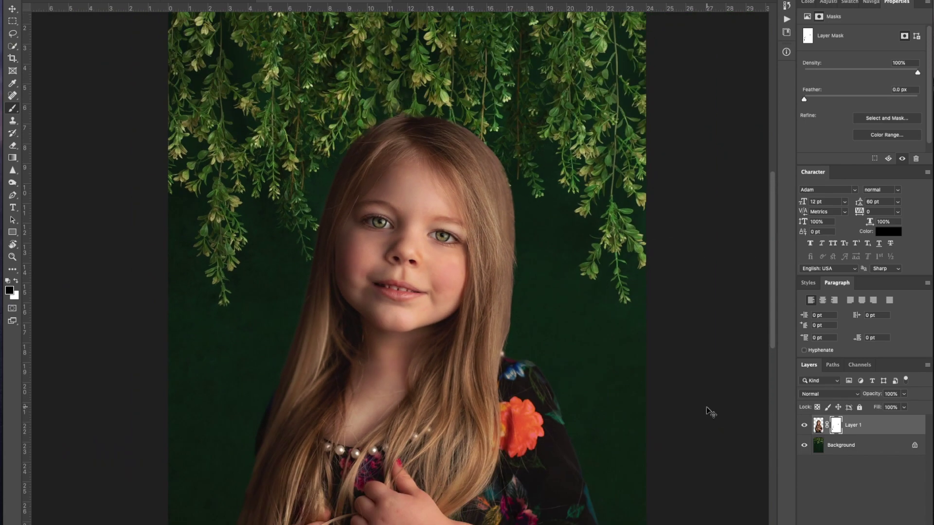
pyautogui.hotkey('ctrl', '-')
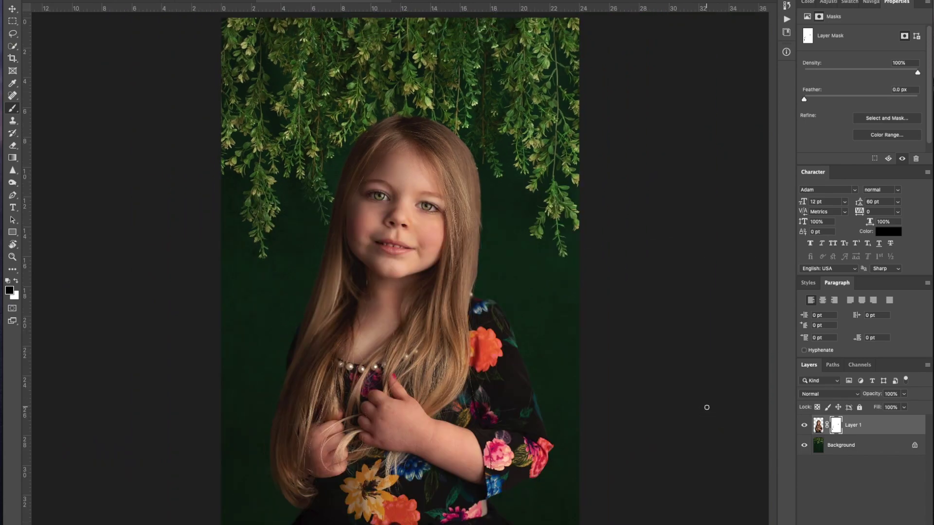
pyautogui.click(12, 8)
pyautogui.click(854, 449)
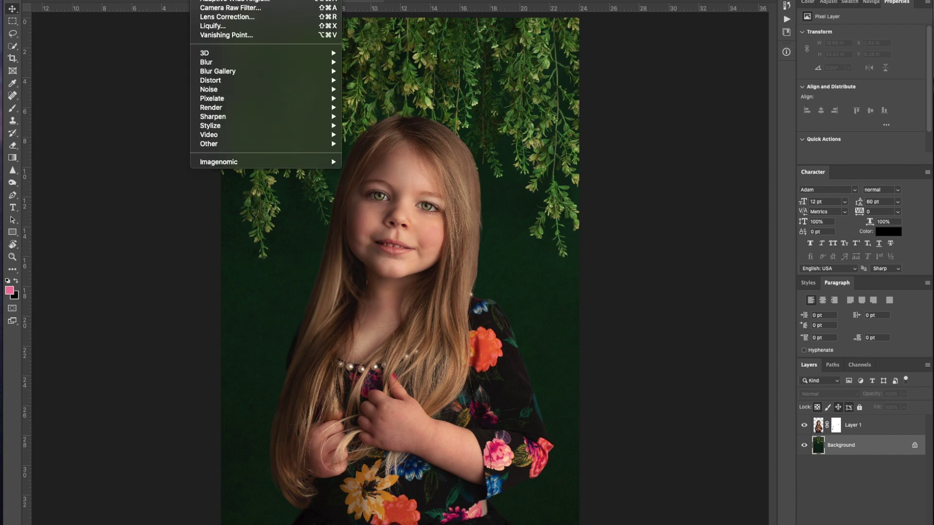
pyautogui.click(878, 451)
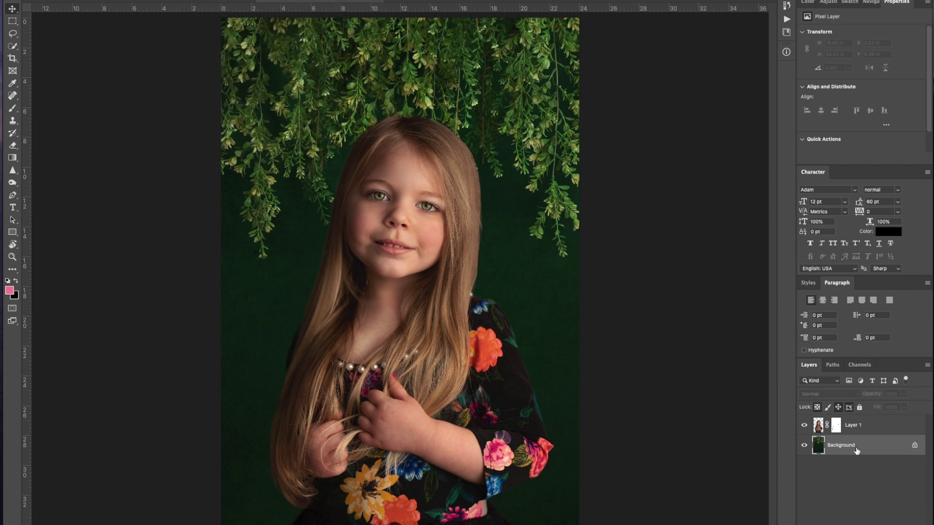
# Step: Duplicate the Background foliage layer and apply a subtle Gaussian Blur to the copy, keeping the leaves recognizable behind the girl
pyautogui.hotkey('ctrl', 'j')
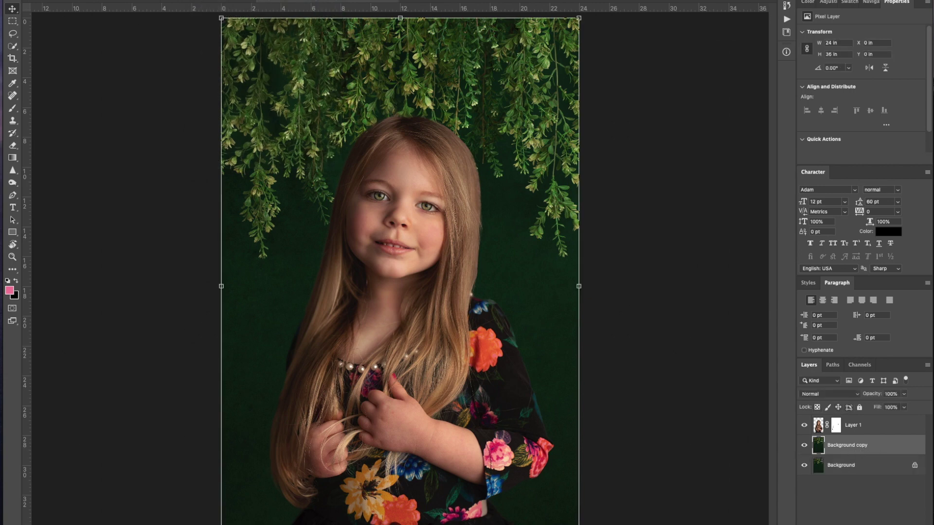
pyautogui.click(207, 0)
pyautogui.moveTo(227, 66)
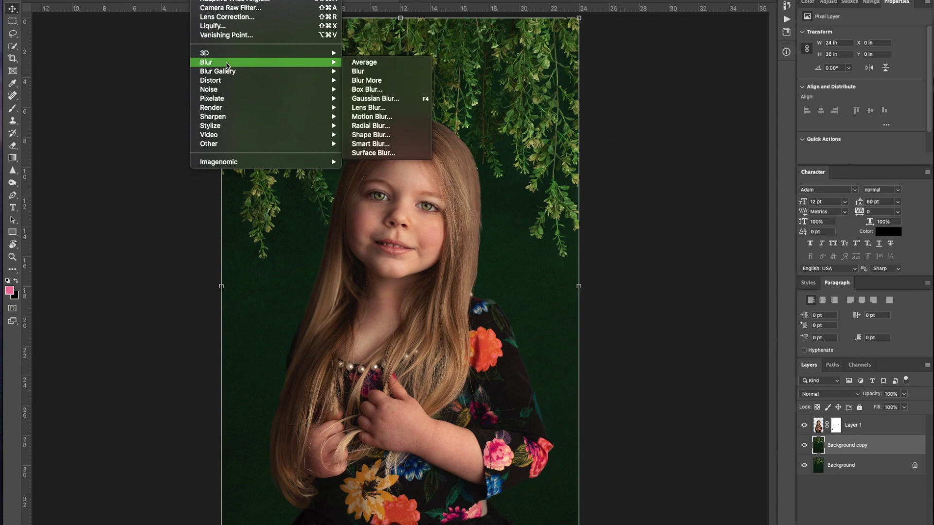
pyautogui.click(376, 99)
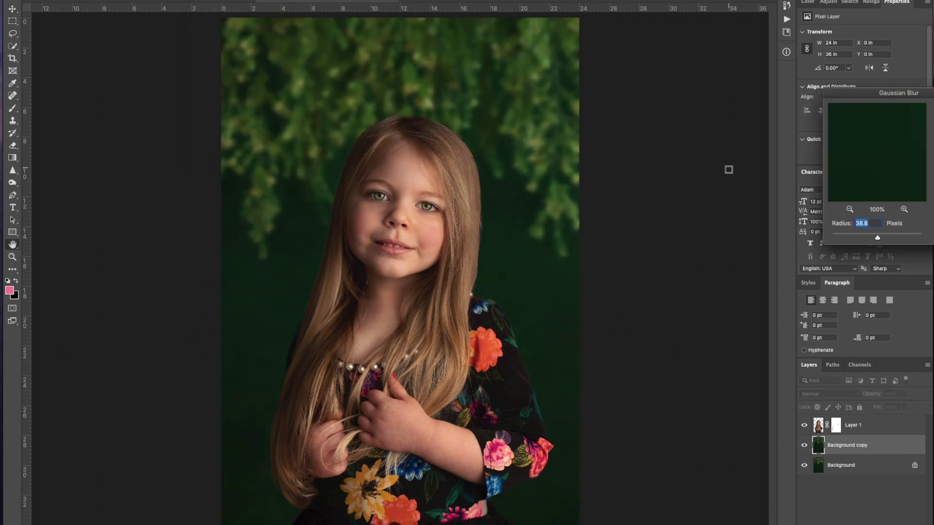
pyautogui.moveTo(878, 239); pyautogui.dragTo(866, 238)
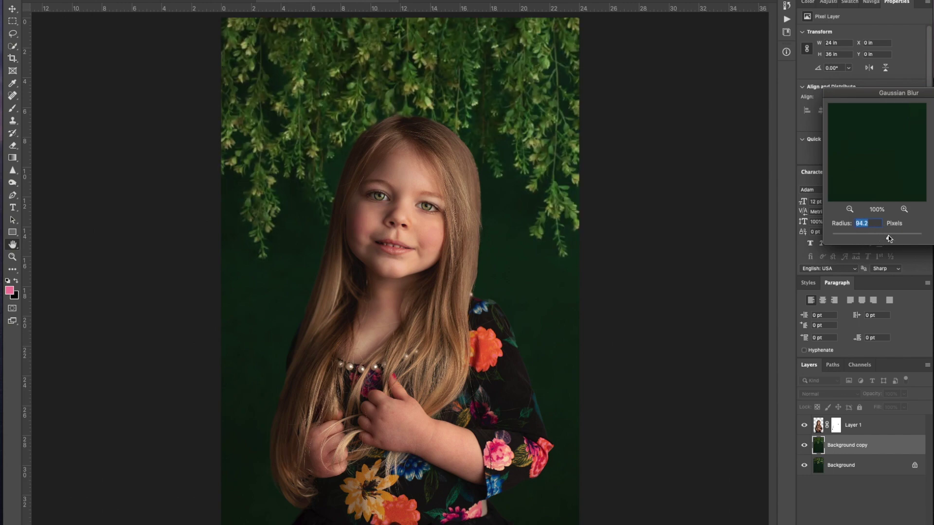
pyautogui.moveTo(867, 239)
pyautogui.mouseDown()
pyautogui.moveTo(832, 239)
pyautogui.moveTo(869, 238)
pyautogui.mouseUp()
pyautogui.moveTo(868, 238); pyautogui.dragTo(869, 238)
pyautogui.press('Return')
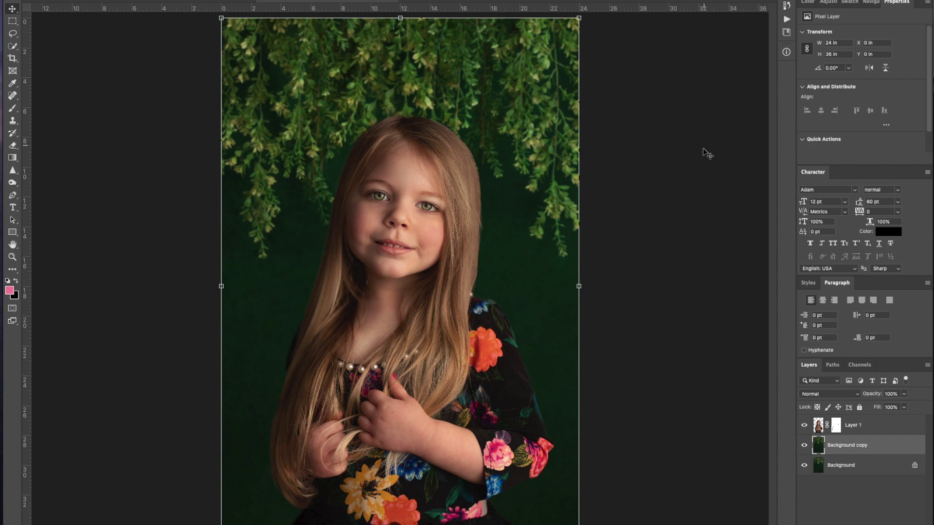
# Step: Select the Background layer and compare the original studio portrait with the full green foliage composite in Green.jpg
pyautogui.click(885, 429)
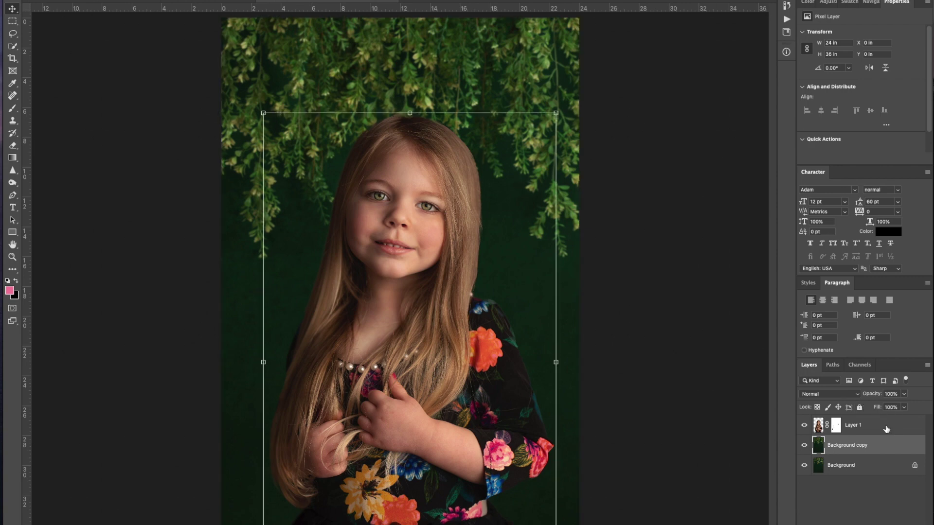
pyautogui.click(877, 475)
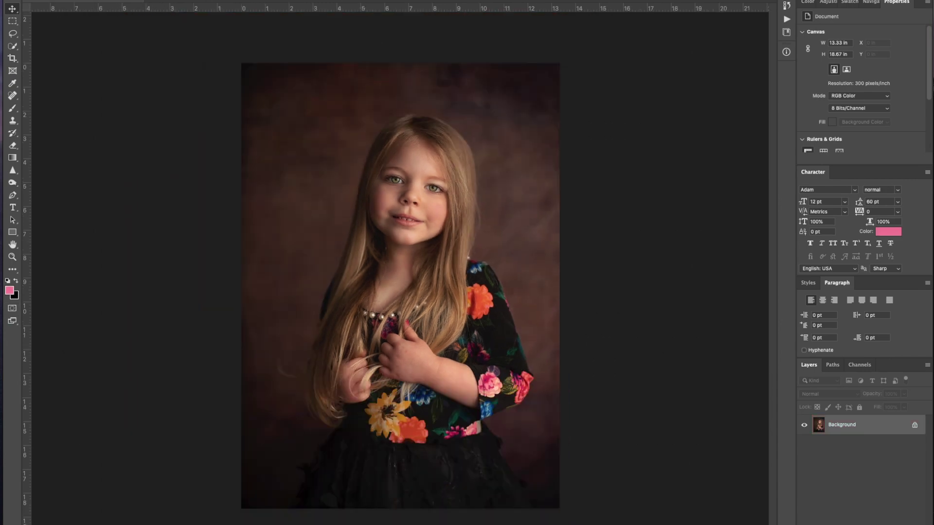
pyautogui.click(275, 1)
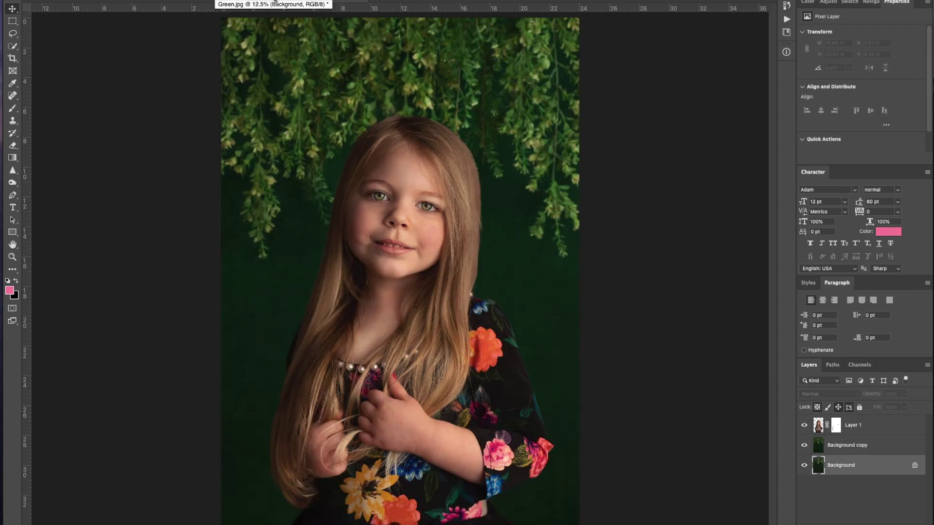
pyautogui.hotkey('ctrl', '-')
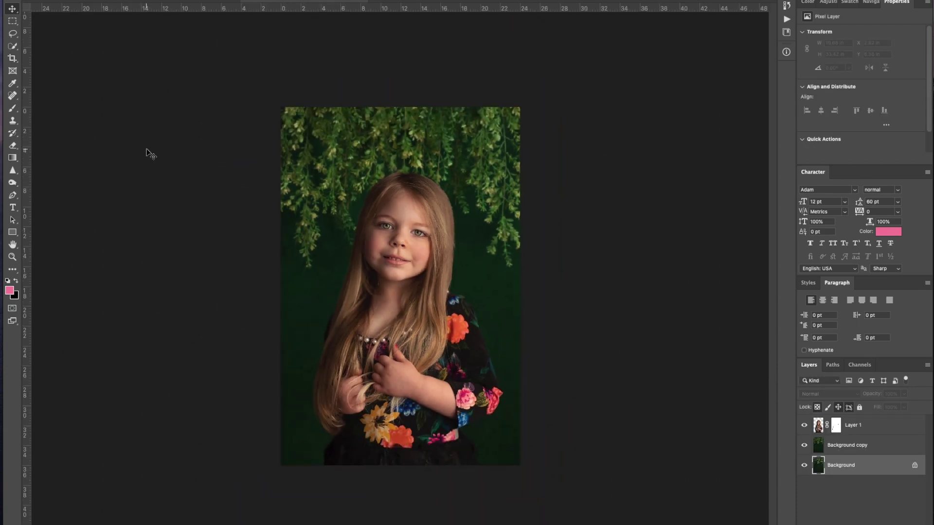